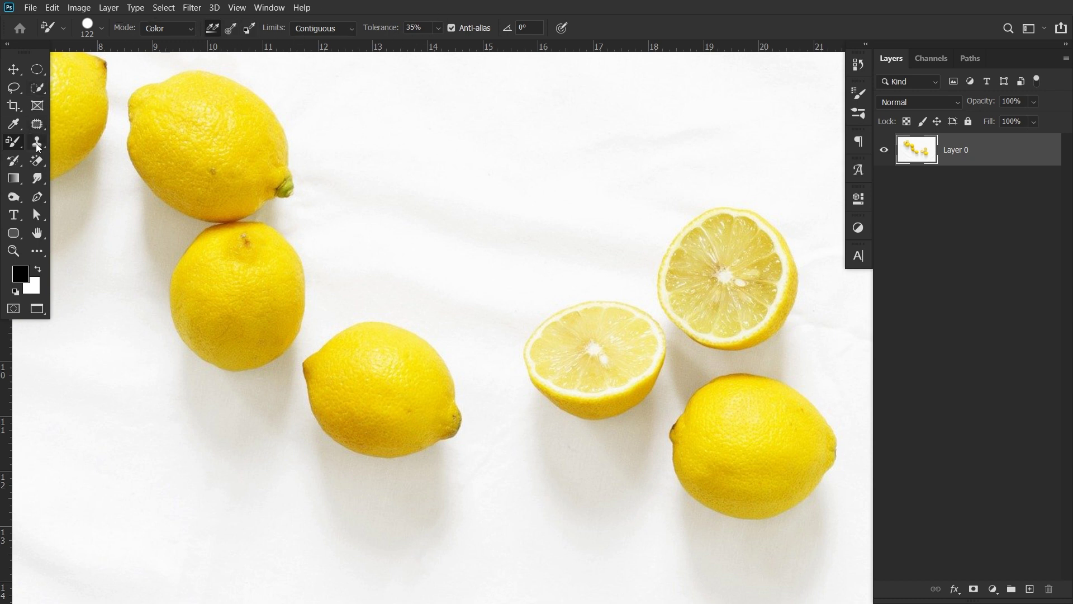
right_click(37, 164)
left_click(103, 174)
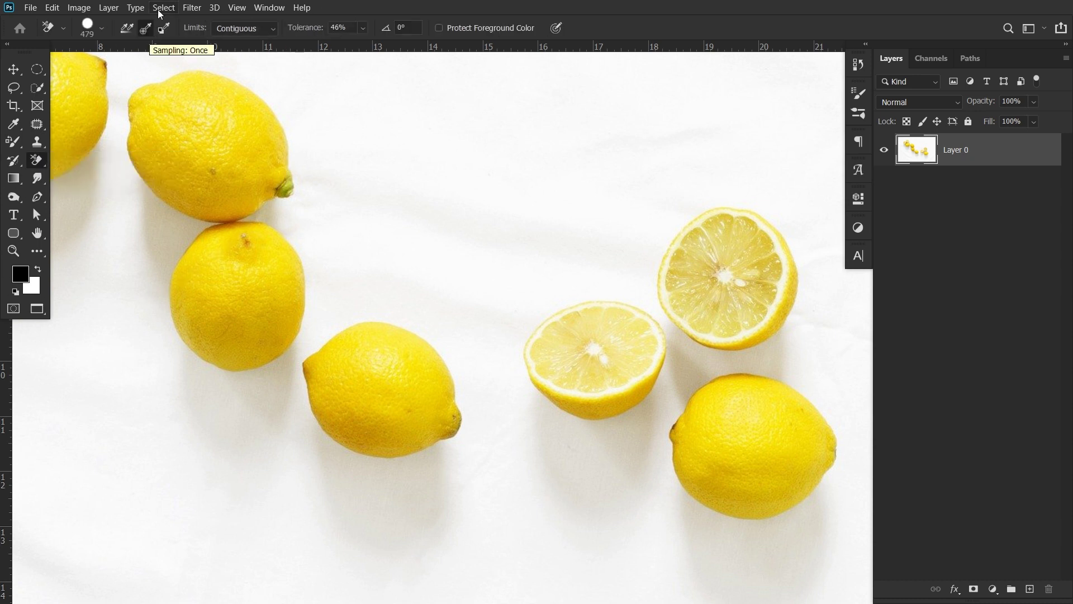
left_click(240, 29)
left_click(242, 54)
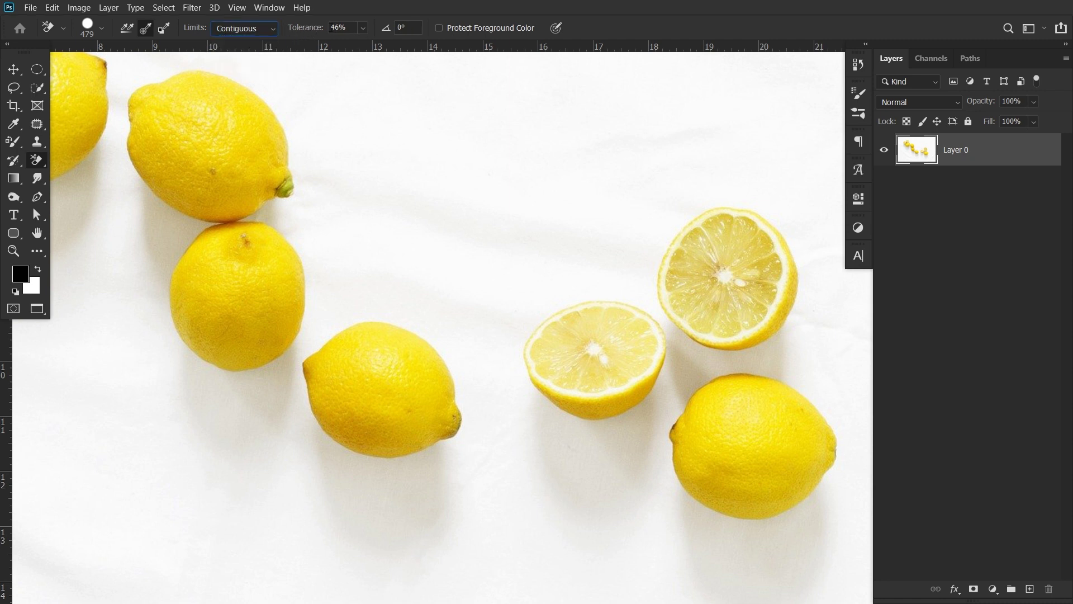
left_click(35, 161)
left_click(13, 163)
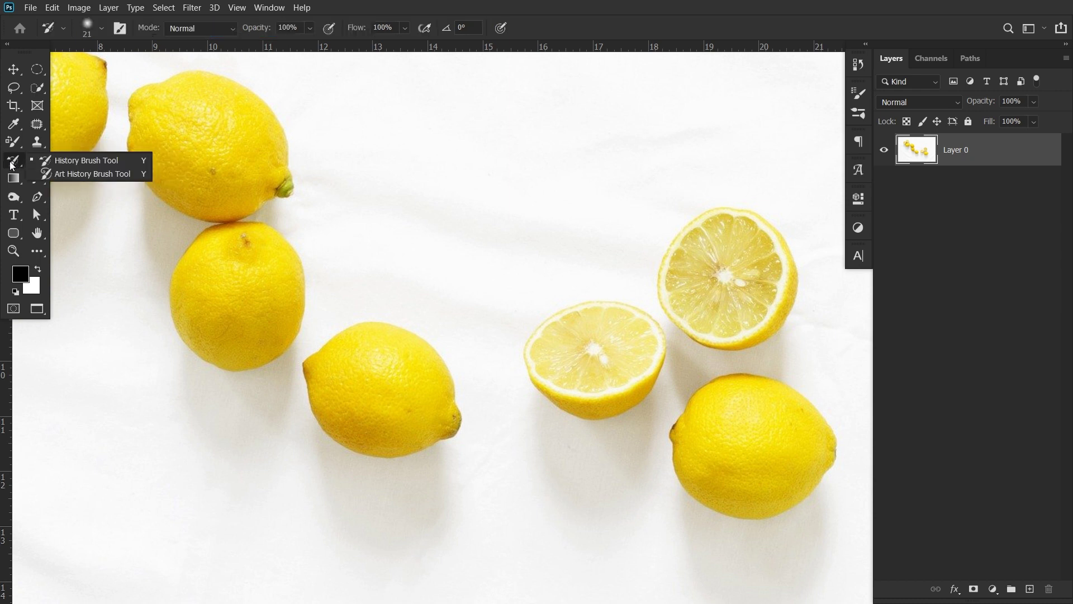
- Activate the Color Replacement Tool and set the foreground color to bright green
left_click(12, 144)
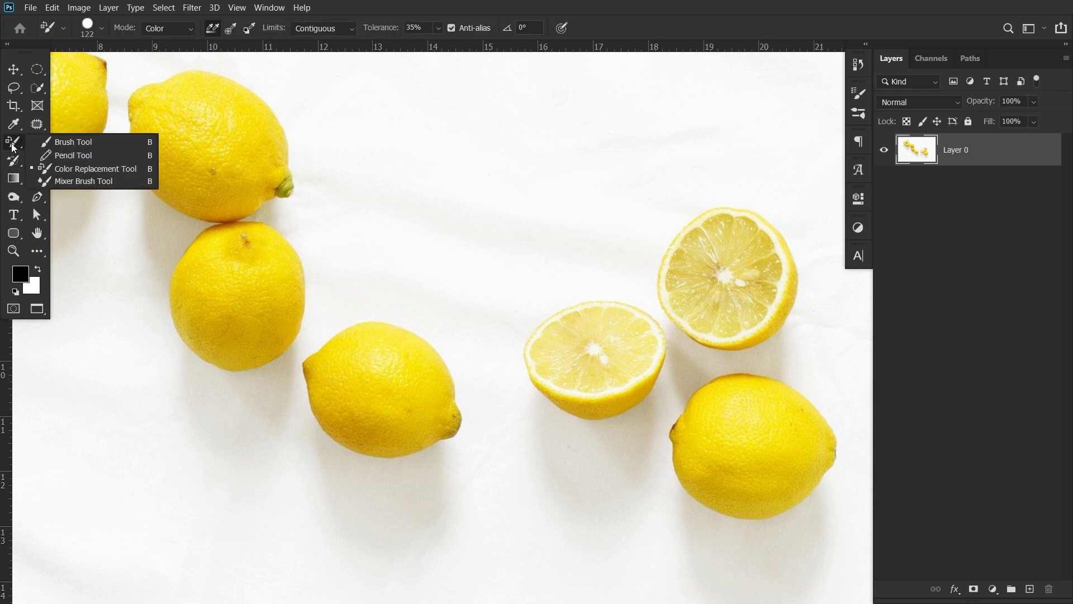
left_click(85, 168)
left_click_drag(191, 126, 239, 171)
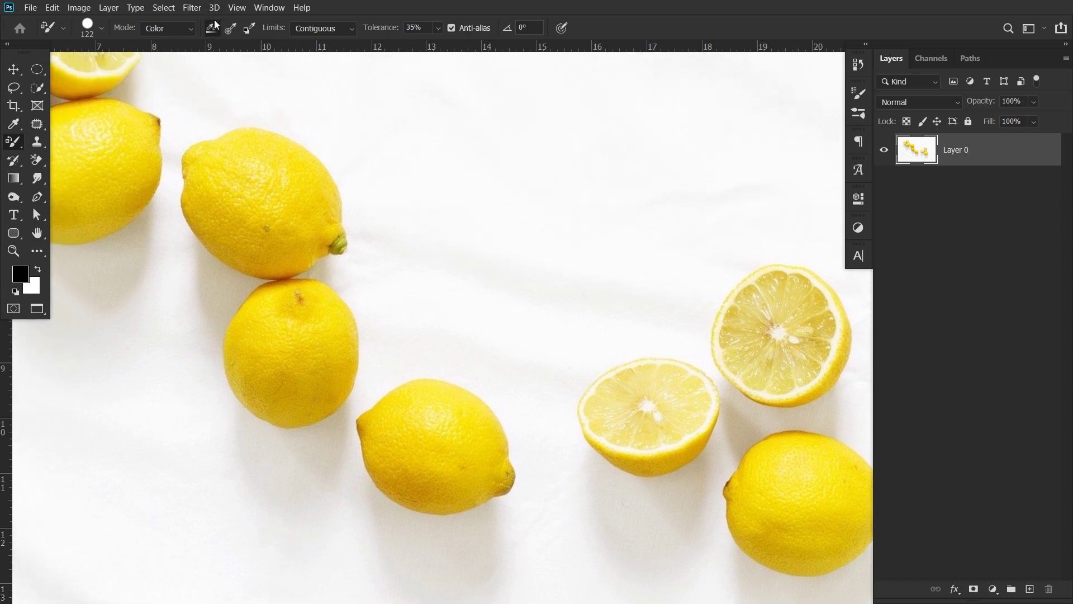
scroll(262, 203, "up", 3)
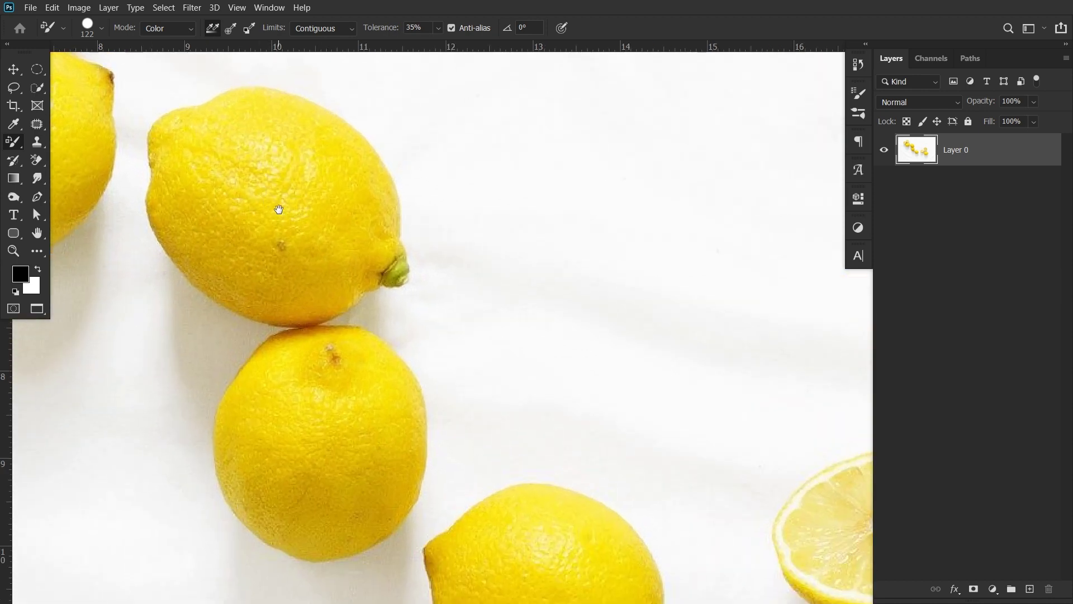
left_click_drag(279, 210, 274, 267)
left_click(22, 275)
mouse_move(856, 202)
left_mouse_down()
mouse_move(869, 145)
mouse_move(878, 166)
mouse_move(867, 145)
left_mouse_up()
left_click(897, 241)
left_click(1011, 110)
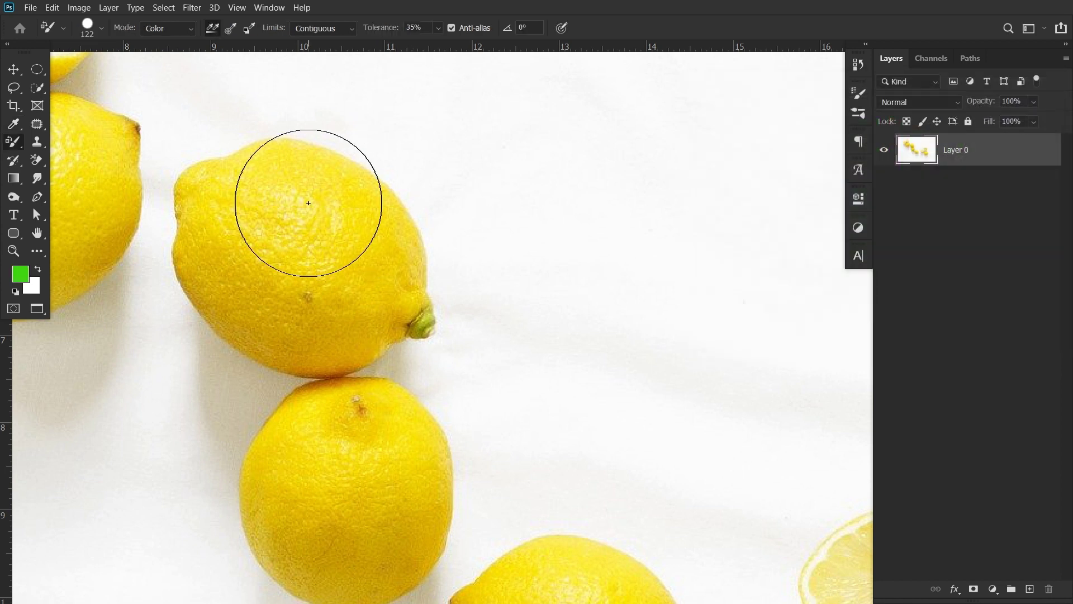
- Try recoloring the upper whole lemon green with Continuous sampling at 35% tolerance
mouse_move(291, 213)
left_mouse_down()
mouse_move(318, 221)
mouse_move(275, 206)
mouse_move(240, 226)
mouse_move(232, 219)
mouse_move(253, 269)
mouse_move(326, 295)
mouse_move(356, 280)
mouse_move(346, 232)
mouse_move(360, 236)
mouse_move(370, 288)
mouse_move(335, 312)
mouse_move(282, 309)
mouse_move(246, 274)
mouse_move(230, 234)
mouse_move(238, 220)
mouse_move(323, 211)
mouse_move(354, 238)
mouse_move(300, 208)
mouse_move(308, 200)
mouse_move(231, 190)
mouse_move(265, 233)
mouse_move(361, 252)
mouse_move(308, 294)
mouse_move(272, 261)
mouse_move(296, 292)
mouse_move(337, 288)
mouse_move(287, 257)
left_mouse_up()
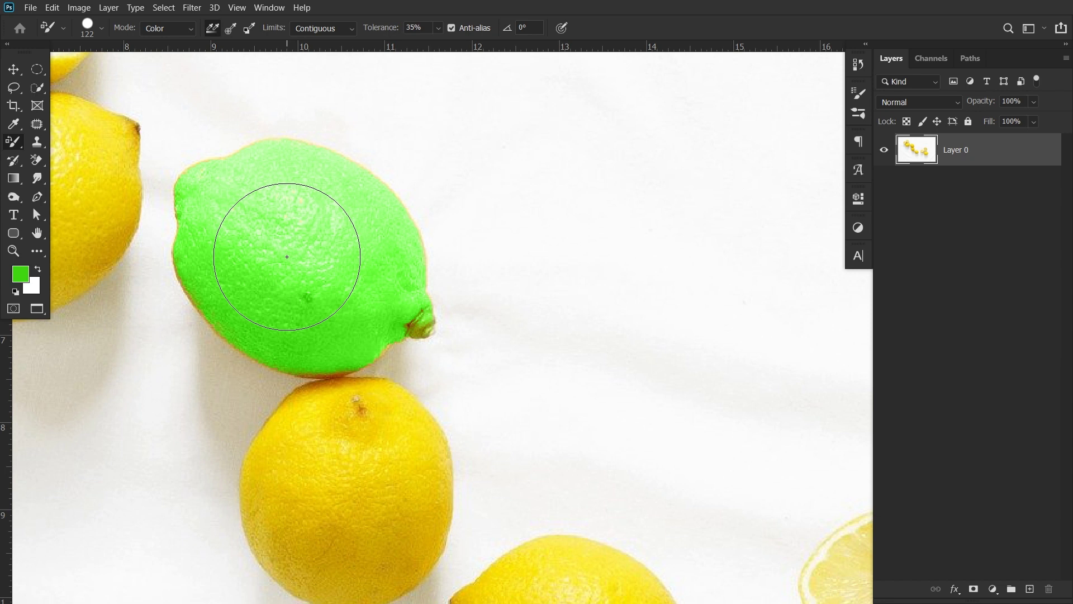
mouse_move(287, 256)
left_mouse_down()
mouse_move(300, 199)
mouse_move(240, 172)
mouse_move(283, 244)
mouse_move(277, 211)
mouse_move(313, 226)
mouse_move(371, 309)
mouse_move(310, 253)
left_mouse_up()
left_click_drag(323, 331, 297, 199)
mouse_move(314, 323)
left_mouse_down()
mouse_move(341, 323)
mouse_move(333, 305)
mouse_move(297, 305)
mouse_move(268, 348)
mouse_move(271, 402)
mouse_move(301, 426)
mouse_move(353, 421)
mouse_move(375, 404)
mouse_move(387, 346)
mouse_move(378, 275)
mouse_move(294, 252)
mouse_move(681, 251)
mouse_move(639, 209)
mouse_move(417, 169)
mouse_move(399, 154)
mouse_move(570, 154)
mouse_move(690, 201)
mouse_move(695, 241)
mouse_move(505, 251)
mouse_move(436, 299)
mouse_move(569, 311)
mouse_move(668, 303)
mouse_move(631, 313)
mouse_move(638, 261)
mouse_move(736, 338)
mouse_move(547, 275)
left_mouse_up()
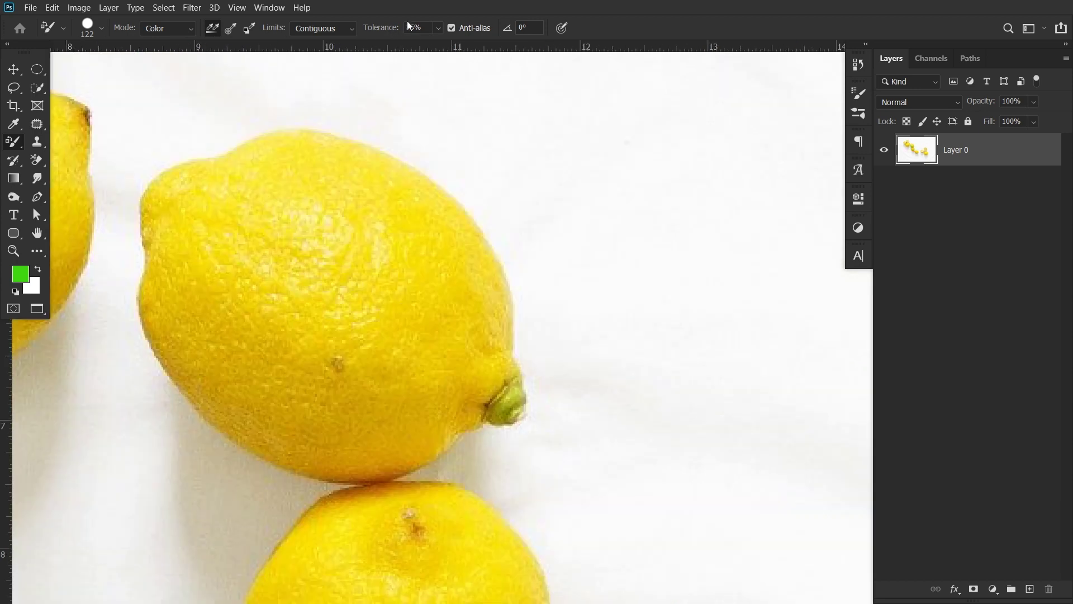
- Try recoloring the upper lemon green again with the tolerance raised to 64% and 84%, and undo the strokes
mouse_move(428, 290)
left_mouse_down()
mouse_move(388, 215)
mouse_move(324, 201)
mouse_move(436, 299)
mouse_move(258, 196)
mouse_move(426, 287)
mouse_move(252, 220)
mouse_move(271, 266)
mouse_move(435, 336)
mouse_move(444, 302)
mouse_move(481, 283)
mouse_move(347, 177)
mouse_move(440, 203)
left_mouse_up()
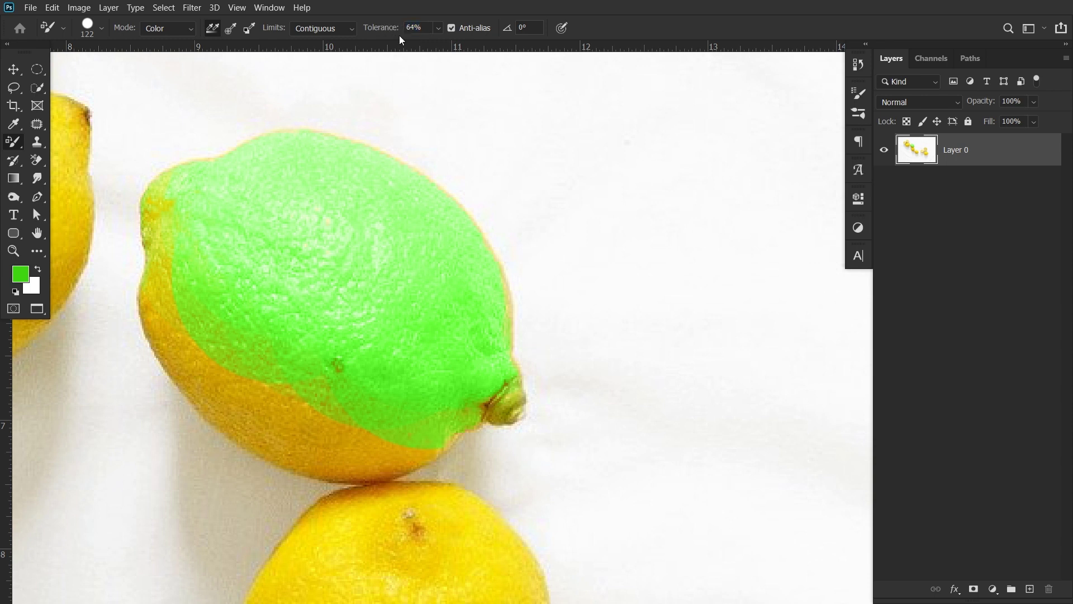
key("ctrl+z")
mouse_move(417, 269)
left_mouse_down()
mouse_move(412, 200)
mouse_move(293, 141)
mouse_move(426, 220)
mouse_move(479, 304)
mouse_move(377, 112)
left_mouse_up()
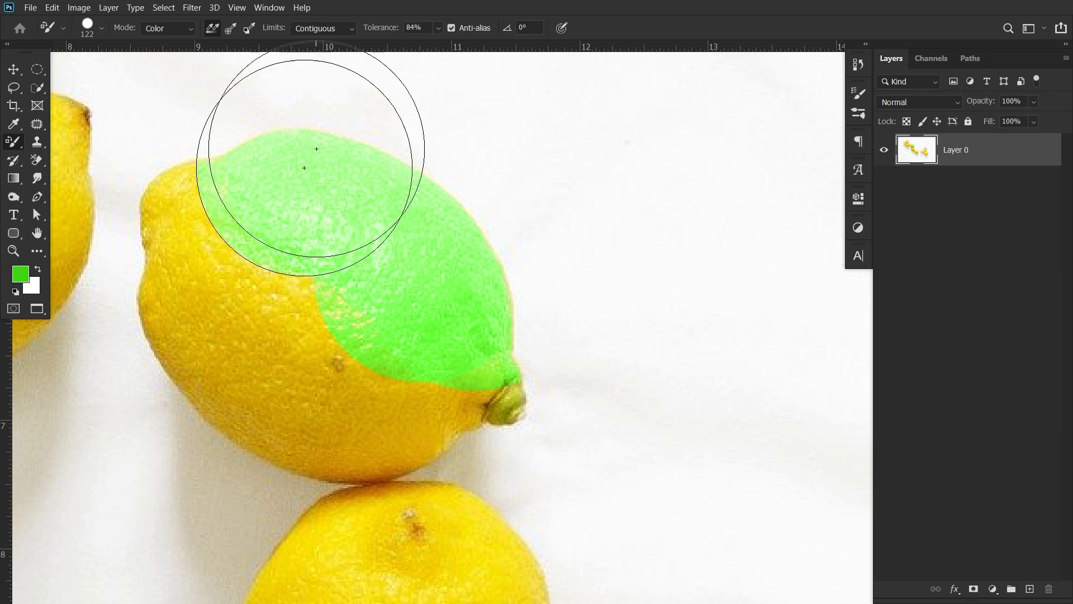
left_click_drag(232, 307, 319, 232)
left_click(285, 270)
mouse_move(286, 270)
left_mouse_down()
mouse_move(283, 295)
mouse_move(261, 189)
mouse_move(280, 279)
mouse_move(351, 312)
mouse_move(273, 347)
mouse_move(261, 323)
mouse_move(322, 384)
left_mouse_up()
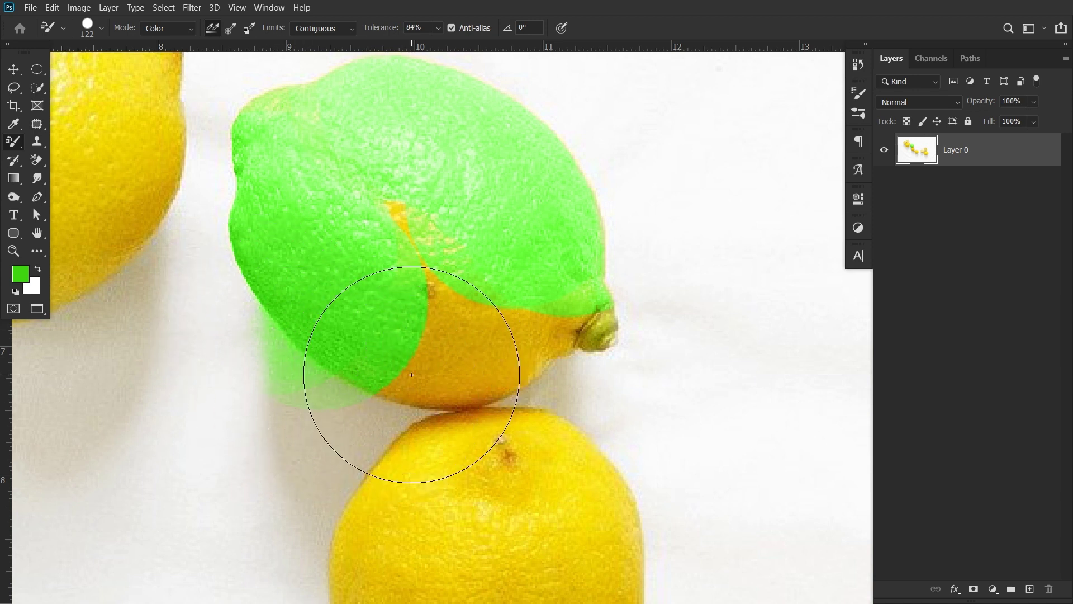
mouse_move(399, 217)
left_mouse_down()
mouse_move(419, 240)
mouse_move(435, 330)
mouse_move(505, 329)
mouse_move(399, 408)
left_mouse_up()
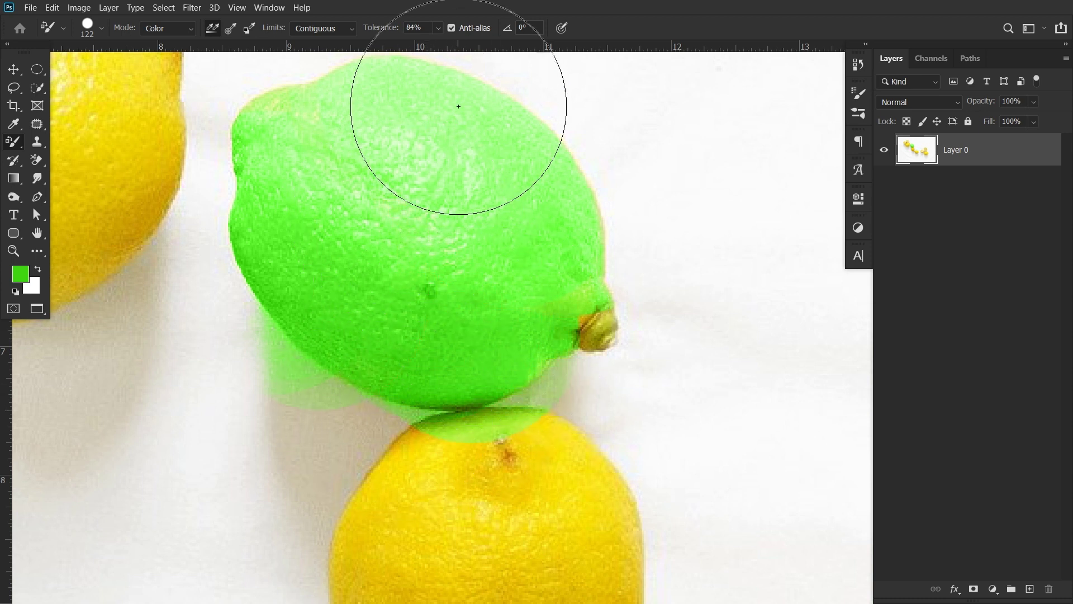
key("ctrl+z")
- Try recoloring the upper lemon green with Once sampling at 35% and at 60% tolerance, and undo the strokes
scroll(394, 284, "down", 2)
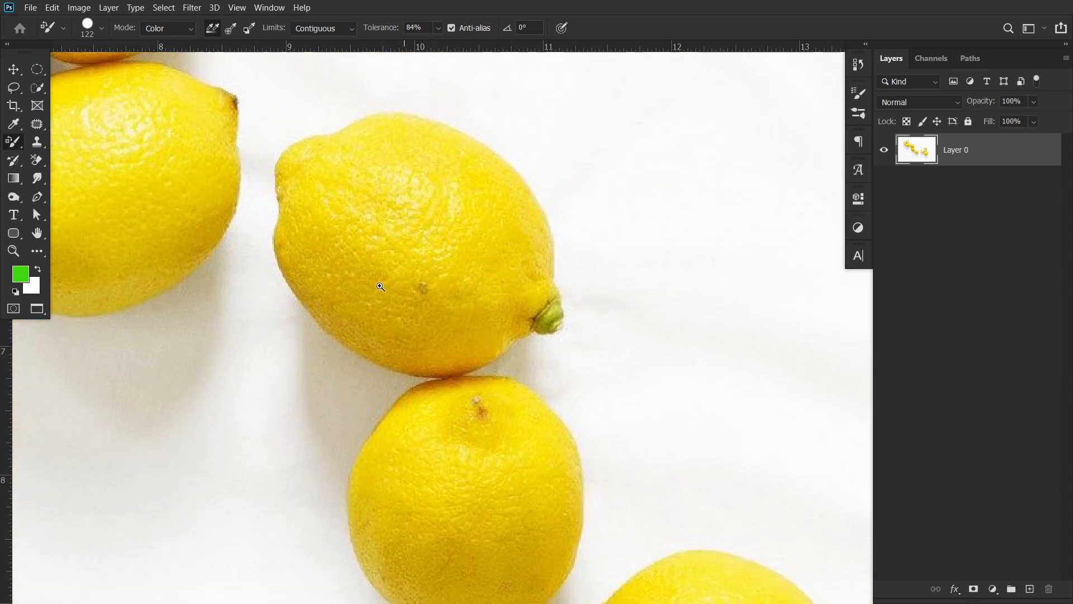
scroll(416, 228, "up", 1)
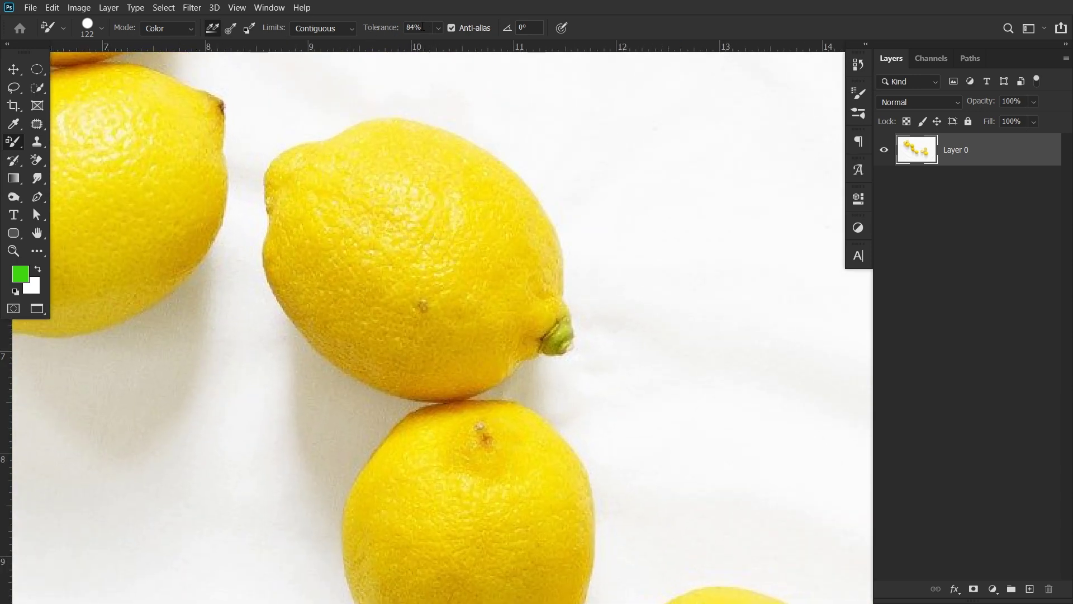
type("35")
key("Return")
scroll(419, 250, "up", 1)
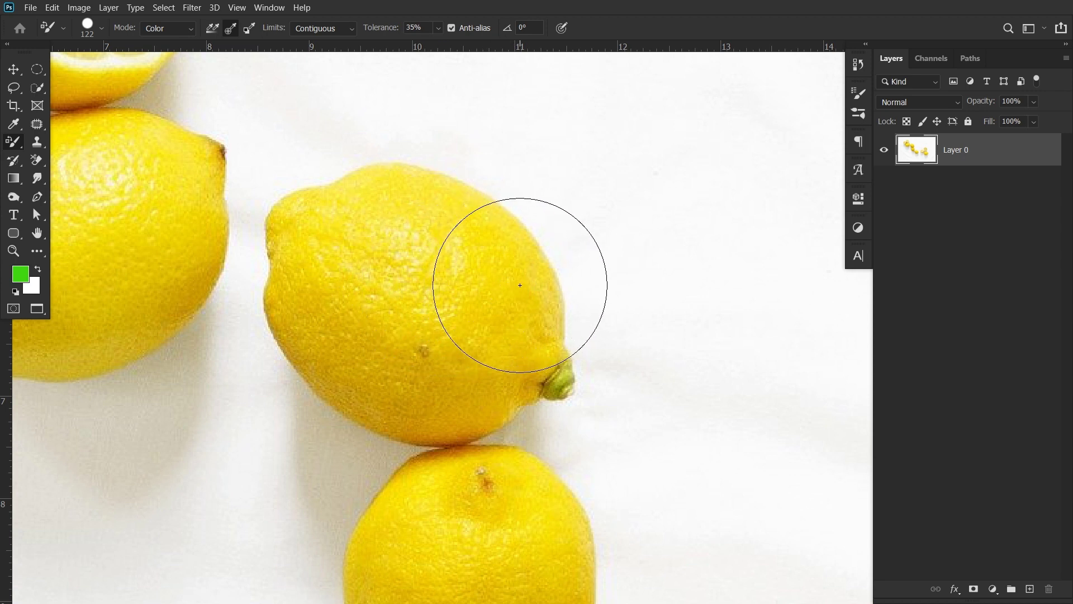
mouse_move(520, 285)
left_mouse_down()
mouse_move(469, 273)
mouse_move(356, 277)
mouse_move(331, 258)
mouse_move(421, 242)
mouse_move(398, 133)
mouse_move(528, 477)
mouse_move(595, 485)
mouse_move(583, 410)
mouse_move(436, 195)
mouse_move(522, 537)
mouse_move(198, 349)
mouse_move(196, 168)
mouse_move(456, 337)
mouse_move(402, 555)
mouse_move(622, 479)
mouse_move(481, 227)
mouse_move(497, 390)
mouse_move(139, 173)
mouse_move(474, 467)
mouse_move(156, 211)
mouse_move(441, 599)
mouse_move(426, 353)
mouse_move(404, 237)
mouse_move(390, 233)
mouse_move(342, 280)
mouse_move(386, 247)
left_mouse_up()
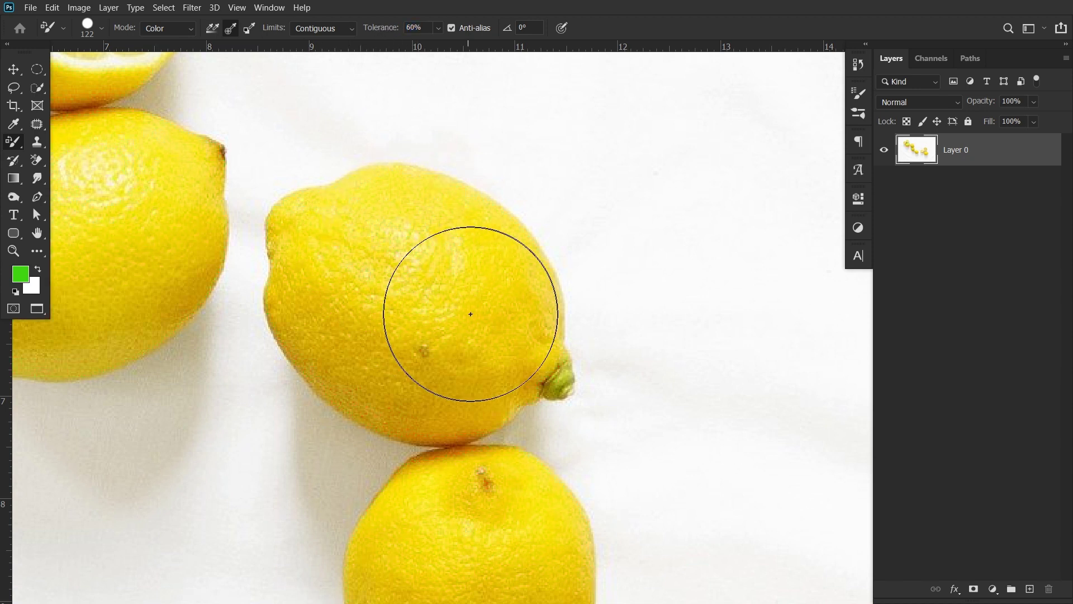
mouse_move(493, 297)
left_mouse_down()
mouse_move(463, 276)
mouse_move(349, 299)
mouse_move(405, 249)
mouse_move(351, 232)
mouse_move(341, 269)
mouse_move(372, 232)
mouse_move(349, 269)
mouse_move(333, 196)
mouse_move(78, 190)
mouse_move(152, 162)
mouse_move(134, 161)
mouse_move(68, 298)
mouse_move(206, 317)
mouse_move(3, 349)
mouse_move(354, 326)
mouse_move(440, 466)
mouse_move(536, 320)
left_mouse_up()
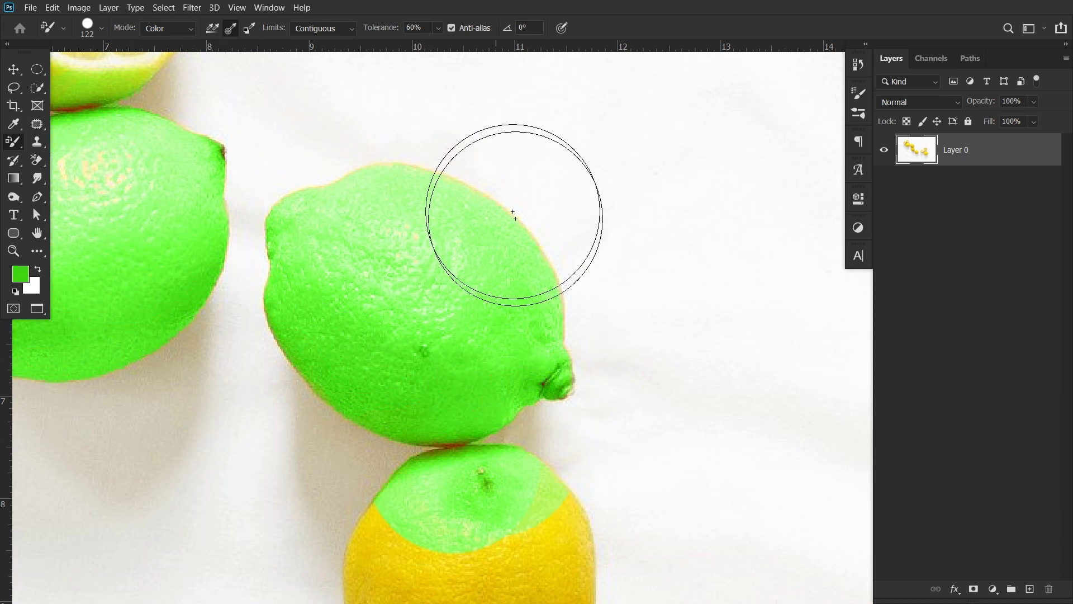
key("ctrl+z")
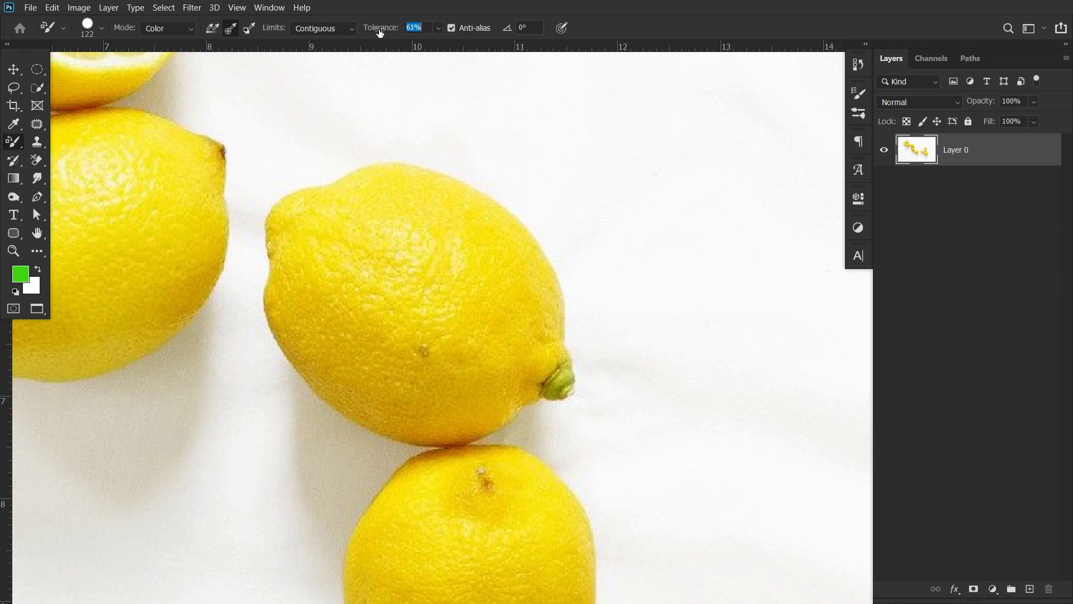
- Recolor the upper lemon and the lemon touching it below green, using Once sampling at 71% tolerance
left_click_drag(476, 167, 448, 172)
left_click_drag(473, 299, 420, 277)
mouse_move(428, 231)
left_mouse_down()
mouse_move(415, 190)
mouse_move(384, 172)
mouse_move(407, 172)
mouse_move(457, 224)
mouse_move(420, 177)
mouse_move(316, 172)
mouse_move(308, 203)
mouse_move(342, 253)
mouse_move(402, 268)
mouse_move(384, 283)
left_mouse_up()
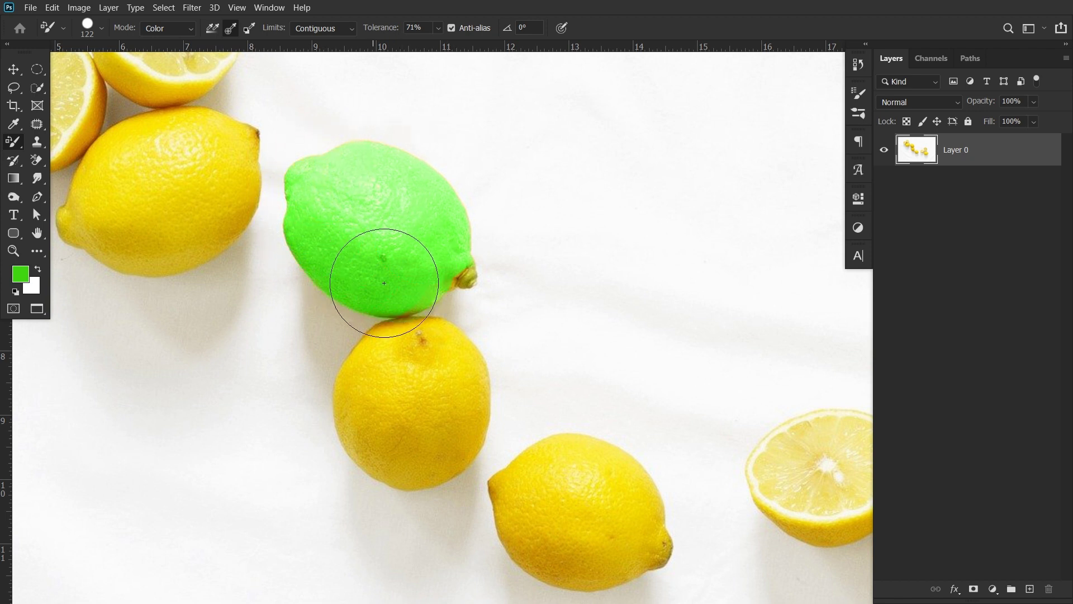
mouse_move(418, 393)
left_mouse_down()
mouse_move(448, 419)
mouse_move(402, 452)
mouse_move(457, 396)
mouse_move(441, 374)
left_mouse_up()
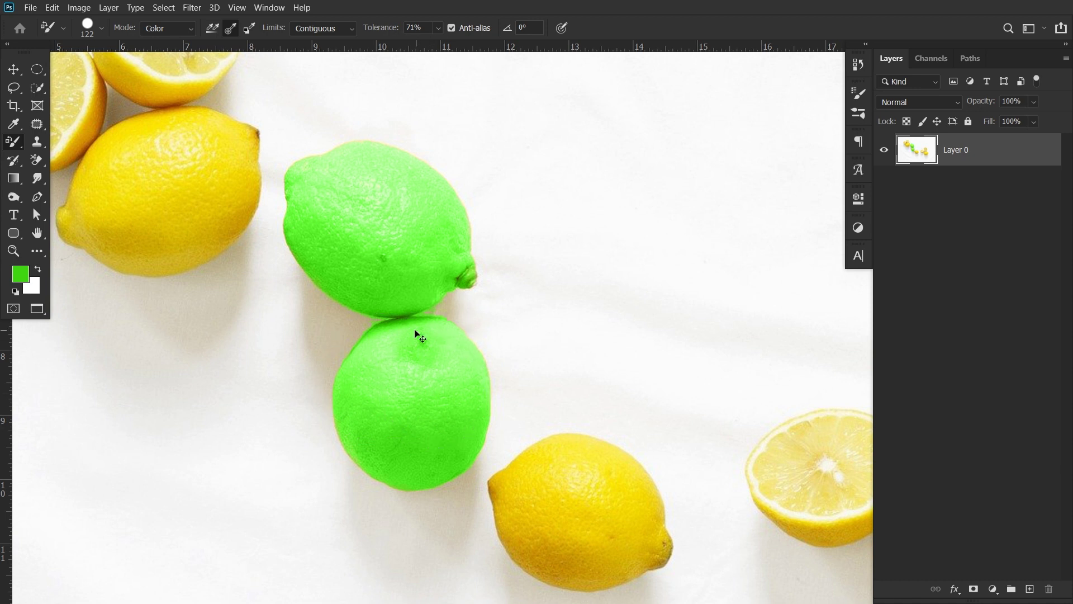
- Set the Color Replacement tolerance to 56% and the sampling to Background Swatch
scroll(419, 335, "up", 2)
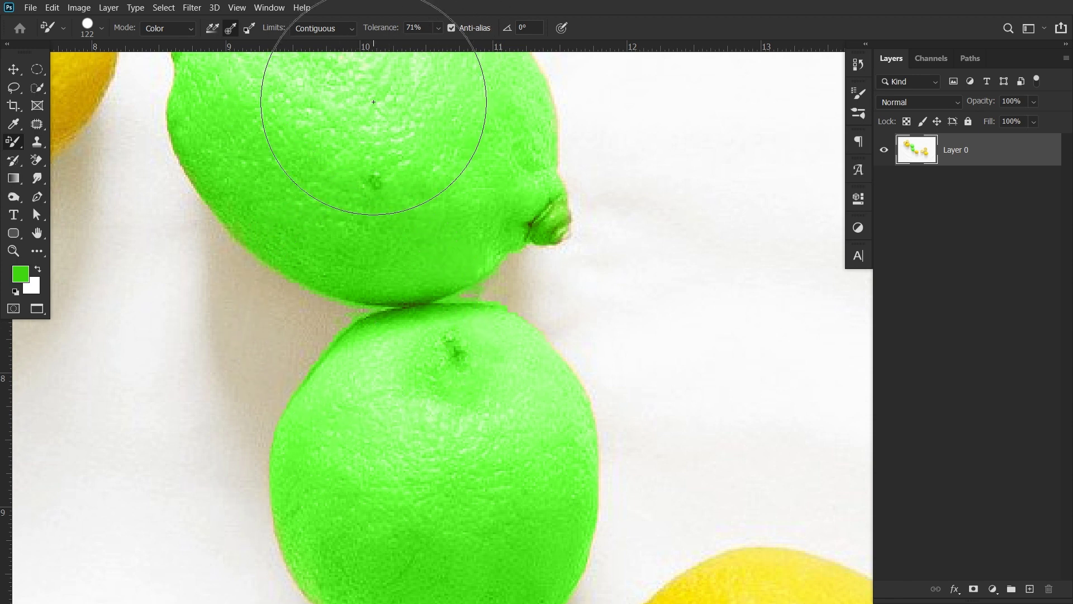
key("5")
key("6")
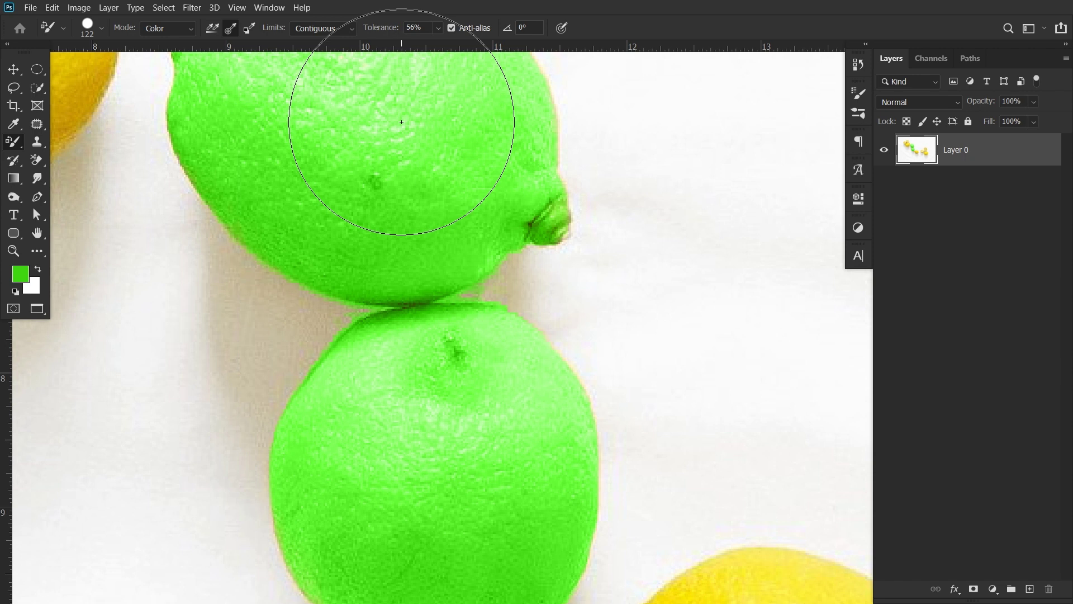
scroll(424, 192, "down", 3)
left_click_drag(258, 153, 62, 127)
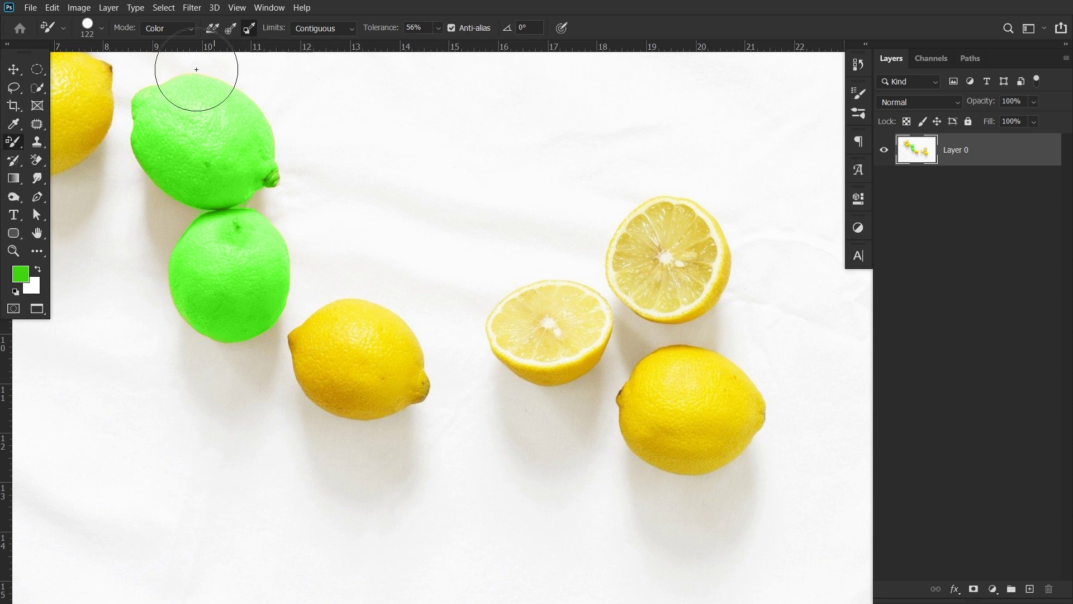
- Set the background color to the yellow #fcea1c sampled from the whole lemon below the cut halves
left_click(32, 285)
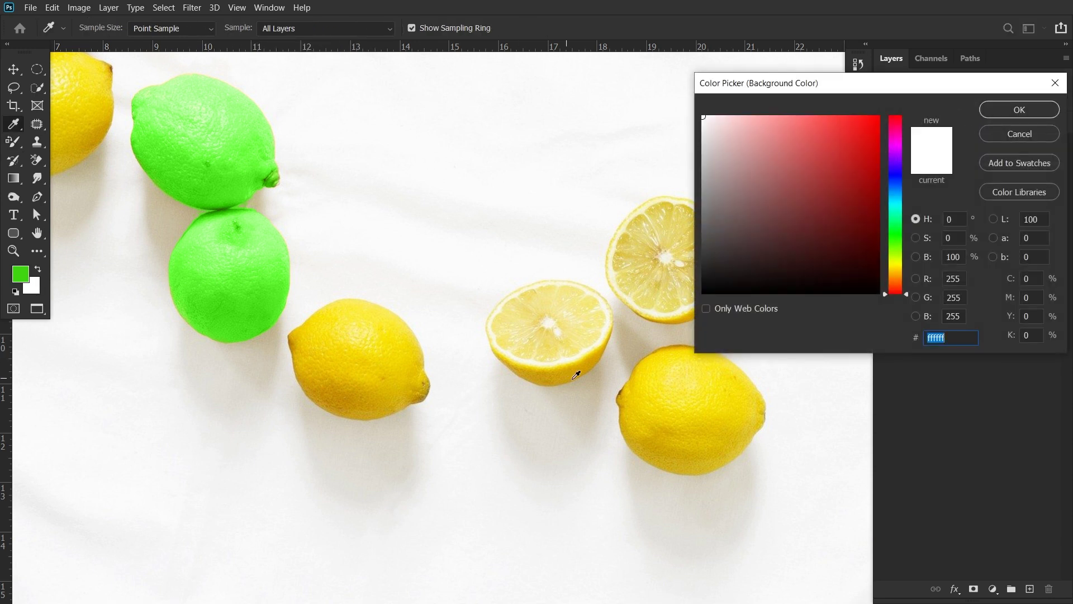
left_click(685, 377)
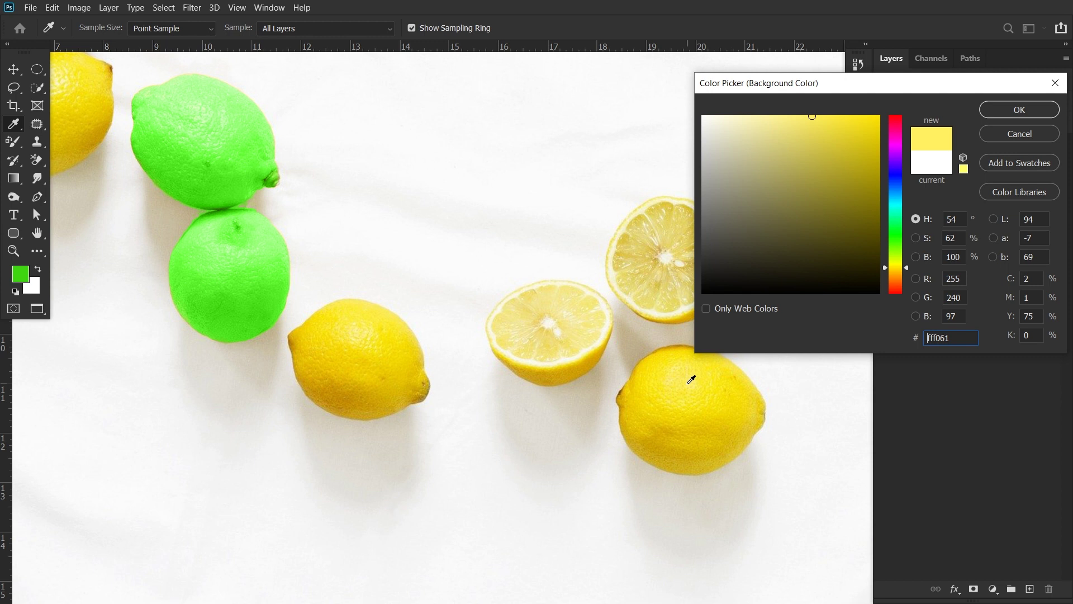
left_click(699, 385)
left_click(704, 390)
left_click(704, 390)
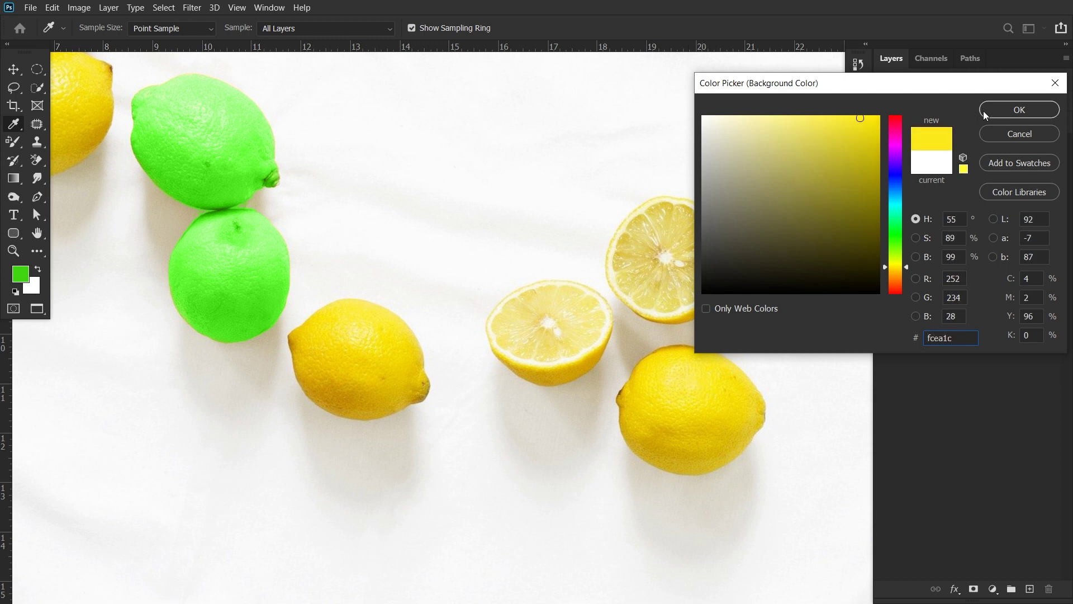
left_click(1018, 110)
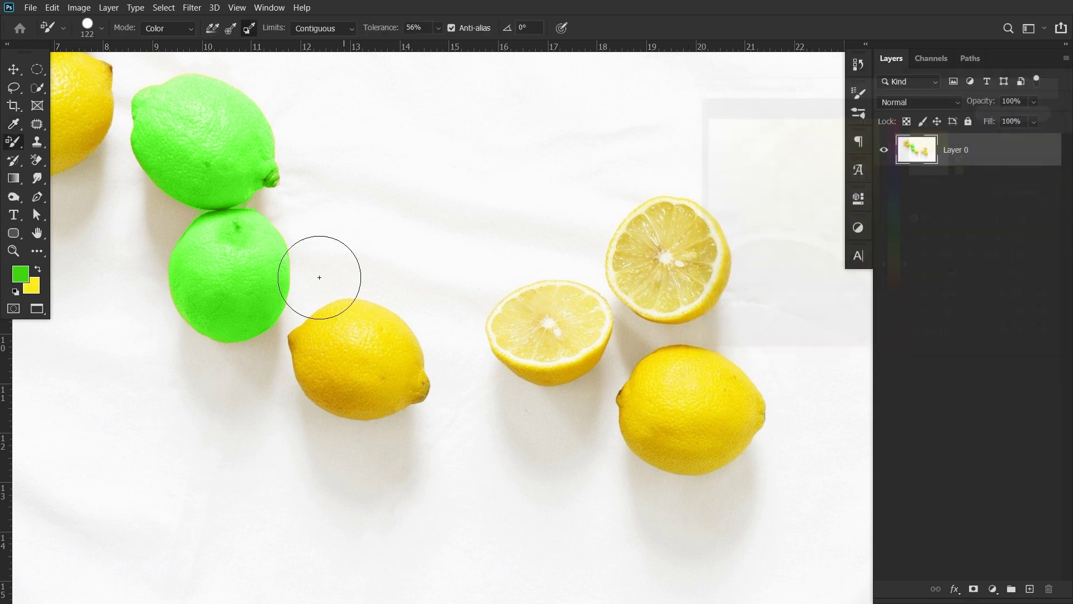
- Set the foreground color to bright blue
left_click(22, 277)
left_click(898, 263)
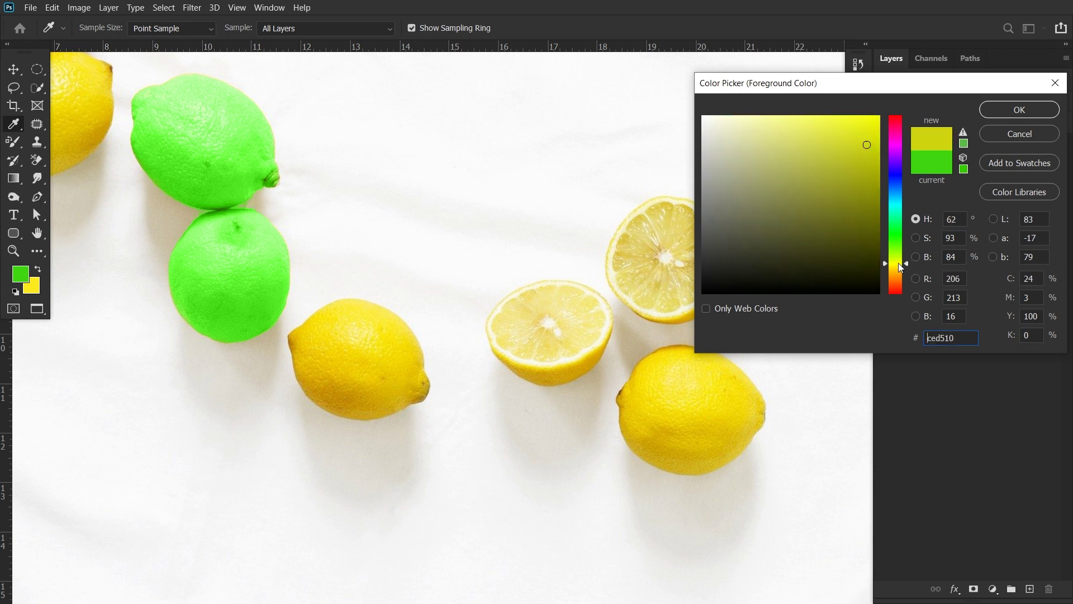
left_click(900, 194)
mouse_move(867, 161)
left_mouse_down()
mouse_move(877, 134)
mouse_move(926, 129)
left_mouse_up()
left_click(990, 116)
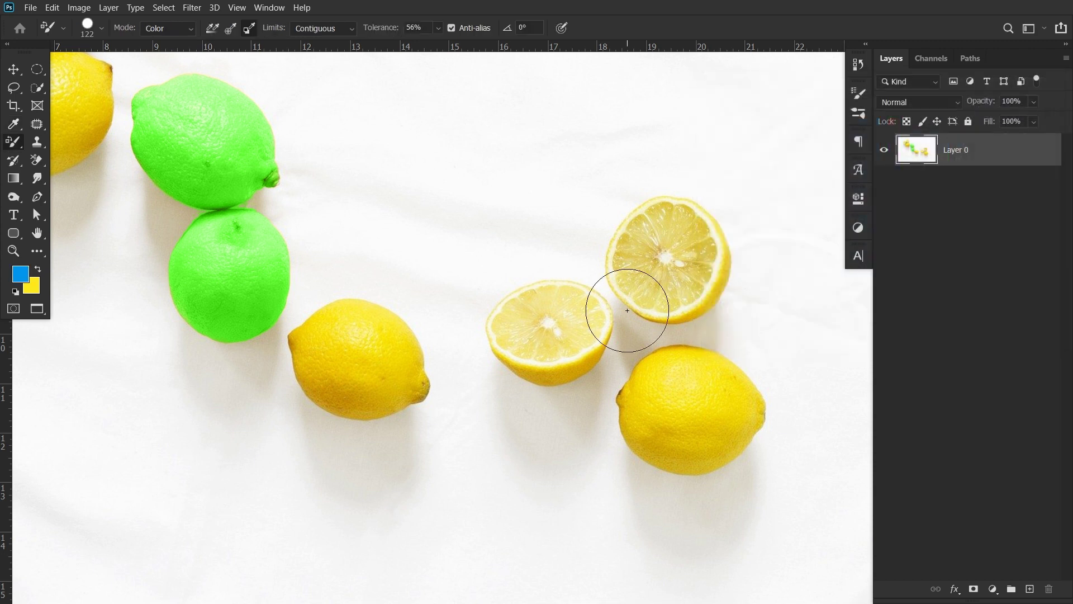
- Paint over the two cut lemon halves and the whole lemon beside them to recolor their yellow areas blue
left_click_drag(675, 303, 480, 257)
mouse_move(495, 375)
left_mouse_down()
mouse_move(555, 356)
mouse_move(515, 300)
mouse_move(472, 294)
mouse_move(411, 376)
mouse_move(503, 427)
mouse_move(601, 347)
mouse_move(544, 280)
mouse_move(430, 374)
mouse_move(596, 341)
mouse_move(716, 333)
mouse_move(455, 177)
mouse_move(289, 292)
mouse_move(360, 444)
mouse_move(399, 231)
mouse_move(481, 91)
mouse_move(273, 92)
left_mouse_up()
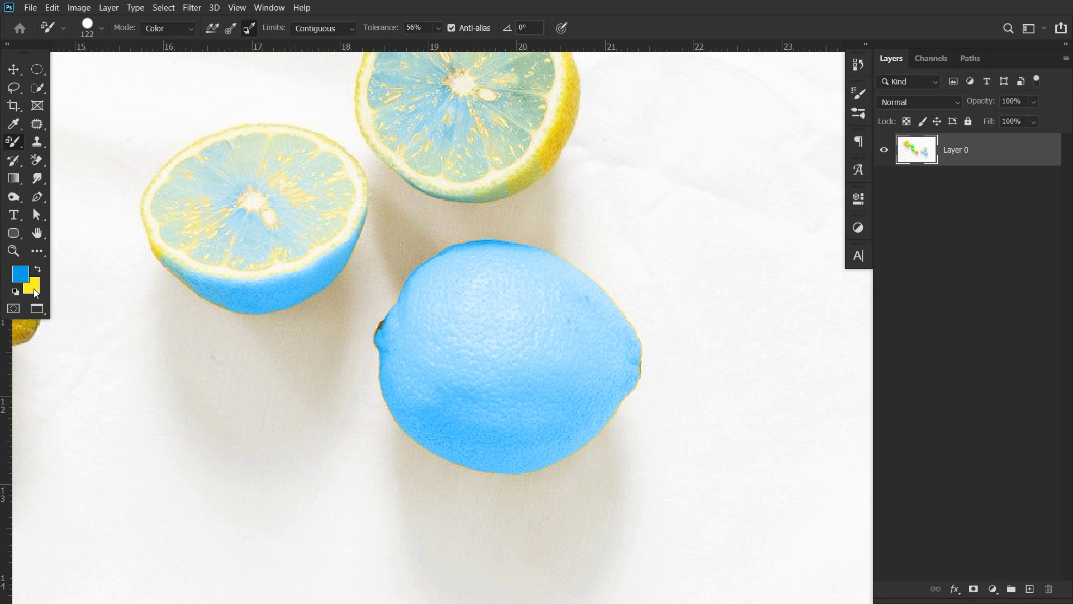
scroll(319, 137, "up", 4)
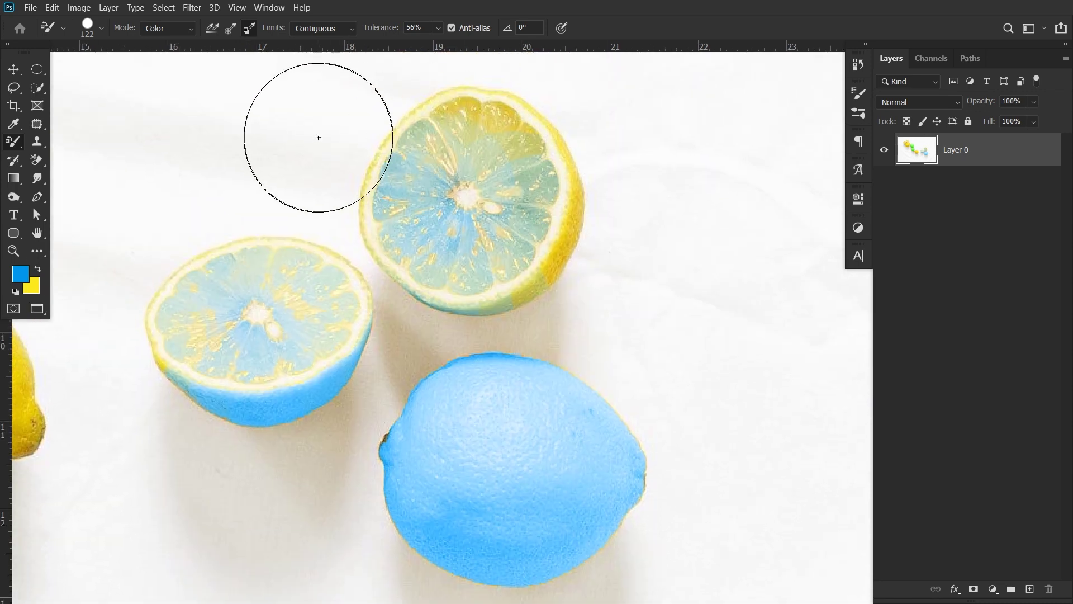
- Set the background color to the green #74ff4a sampled from the lower green lemon and paint that lemon blue
mouse_move(661, 294)
left_mouse_down()
mouse_move(641, 211)
mouse_move(577, 217)
mouse_move(591, 193)
left_mouse_up()
left_click_drag(332, 213, 606, 336)
mouse_move(248, 311)
left_mouse_down()
mouse_move(453, 294)
mouse_move(592, 241)
left_mouse_up()
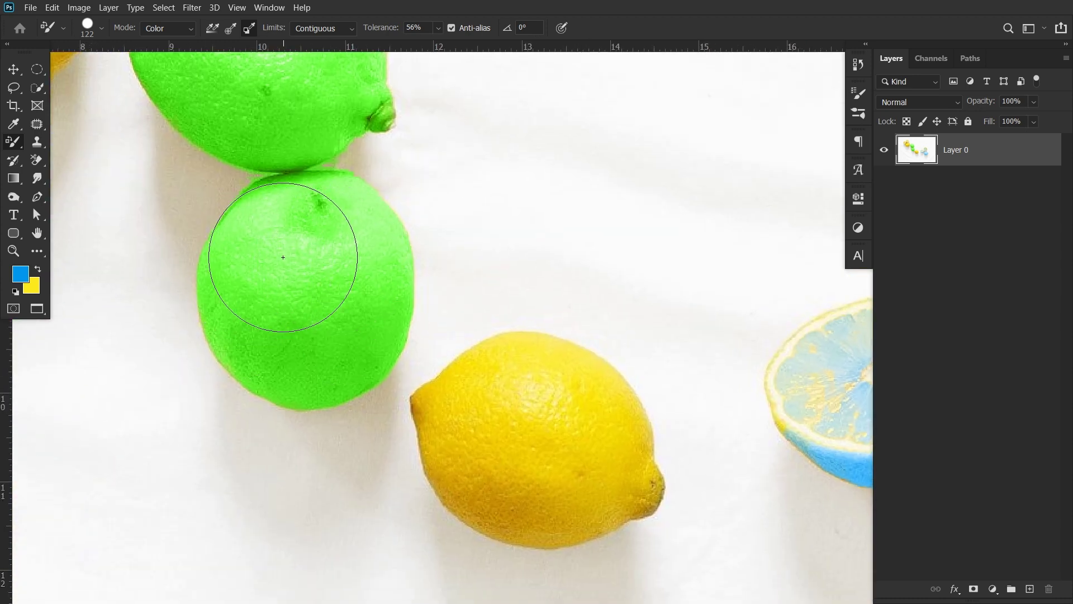
left_click(36, 288)
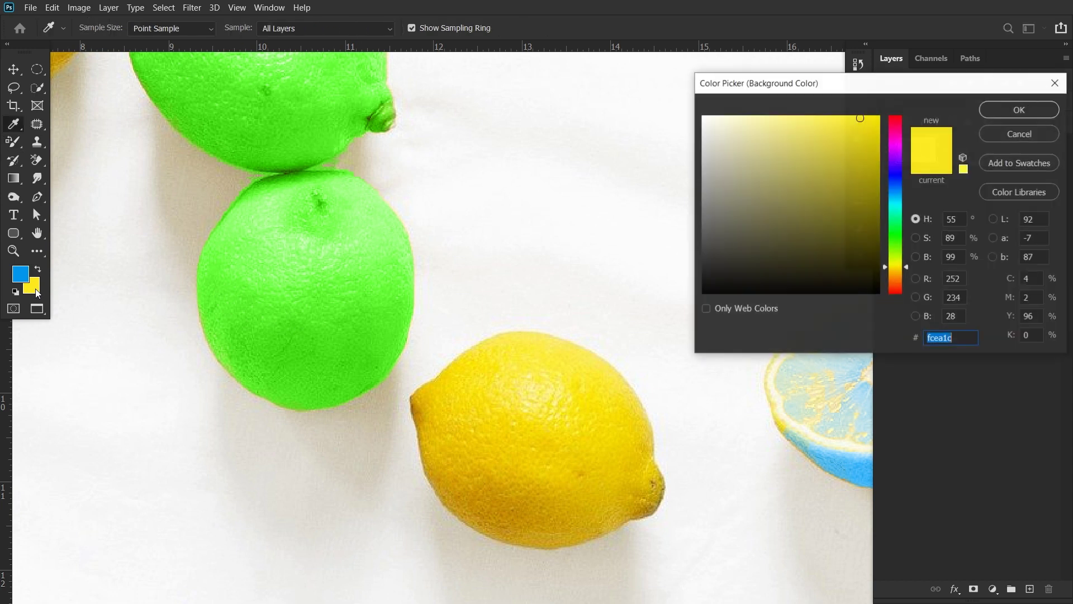
left_click(315, 279)
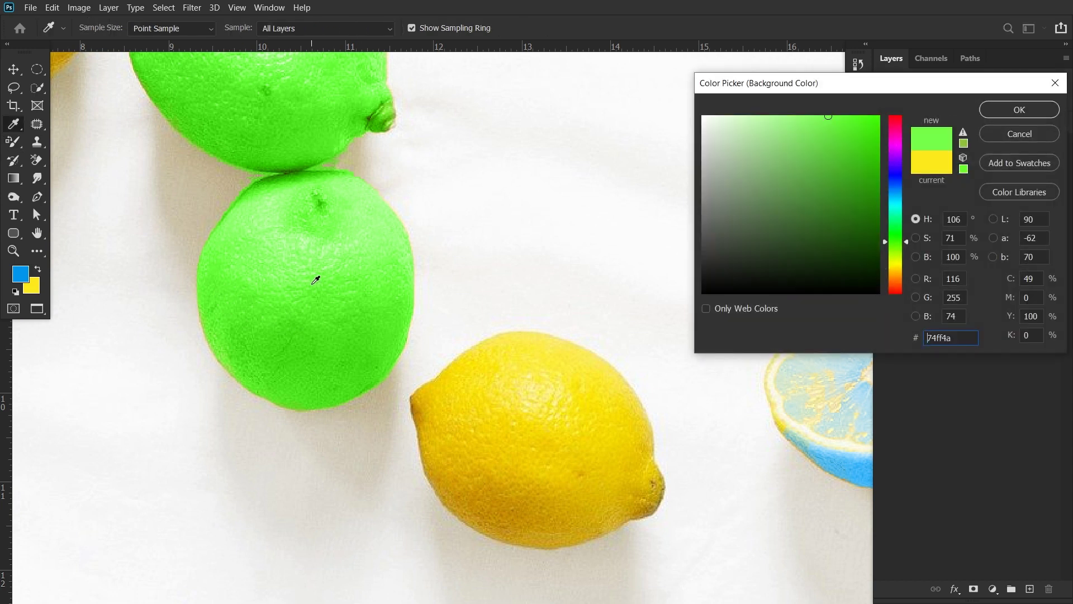
left_click(1019, 109)
mouse_move(263, 268)
left_mouse_down()
mouse_move(270, 240)
mouse_move(310, 361)
mouse_move(251, 330)
left_mouse_up()
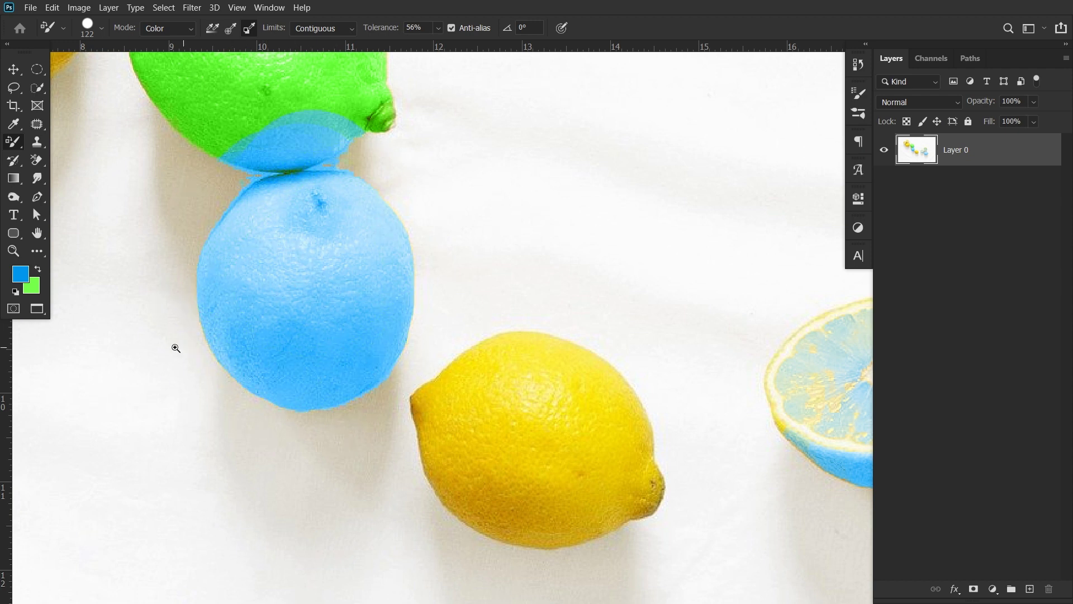
- Set the background color to the yellow sampled from the whole lemon between the blue lemon and the cut halves
scroll(184, 348, "down", 5)
scroll(384, 287, "down", 1)
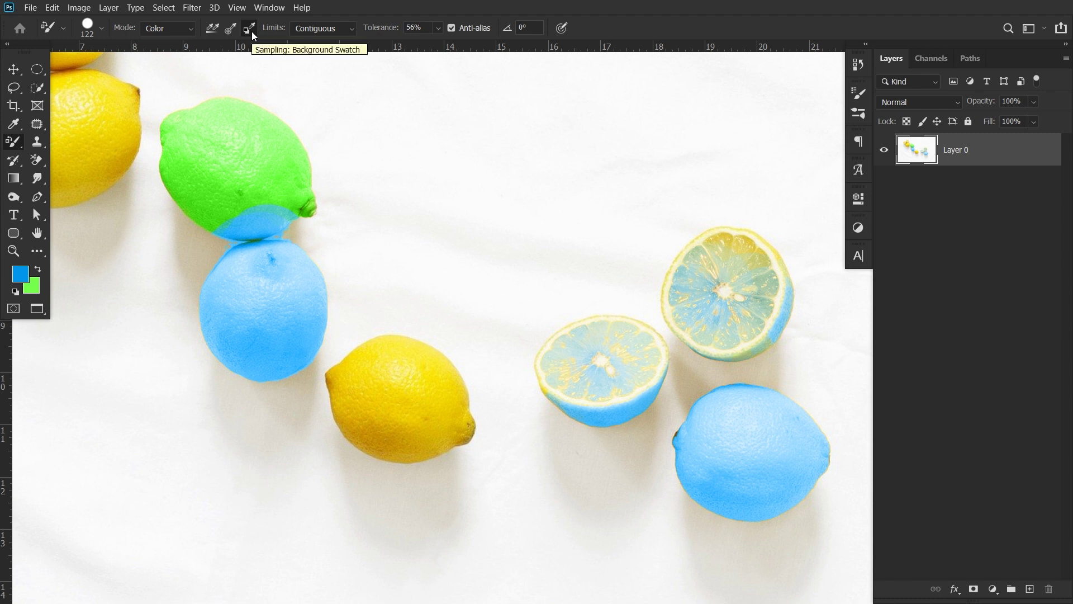
left_click(31, 287)
left_click(398, 363)
left_click(1020, 110)
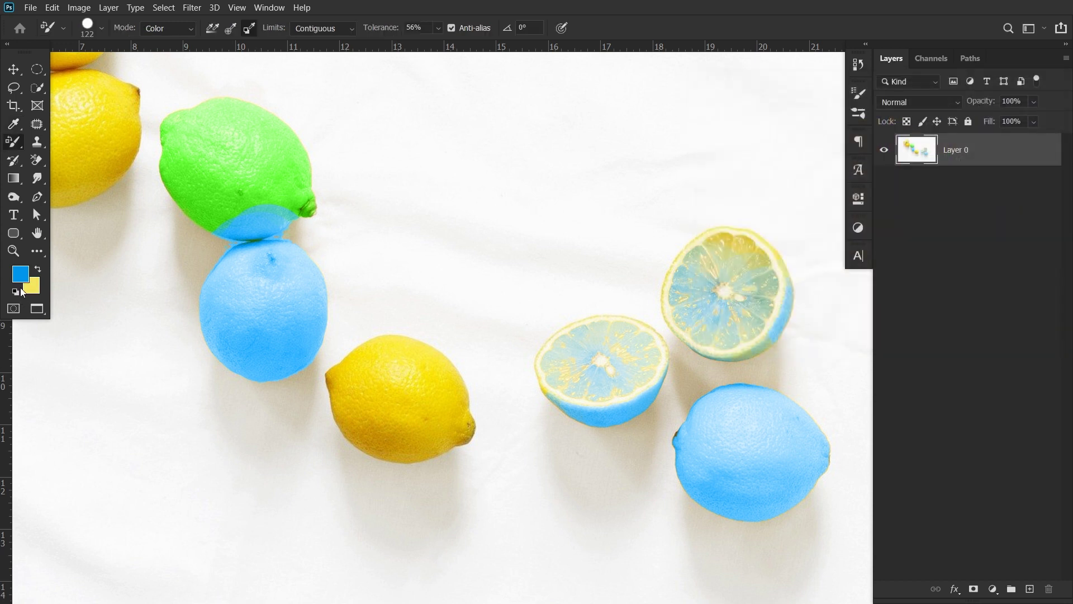
- Set the foreground color to the dark red #c72210
left_click(22, 276)
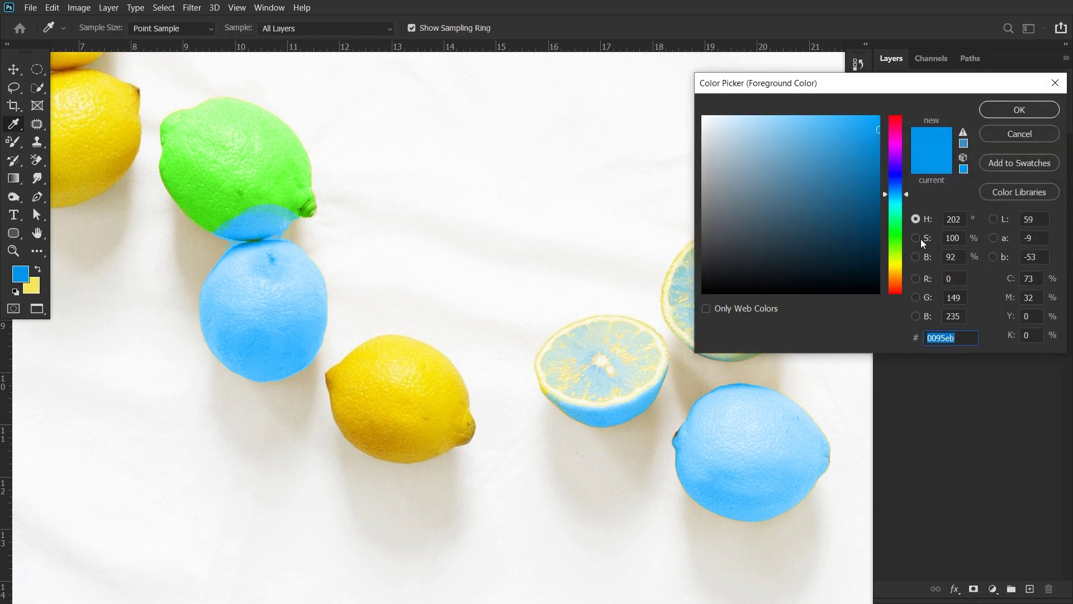
mouse_move(904, 281)
left_mouse_down()
mouse_move(894, 280)
mouse_move(901, 291)
left_mouse_up()
left_click(866, 155)
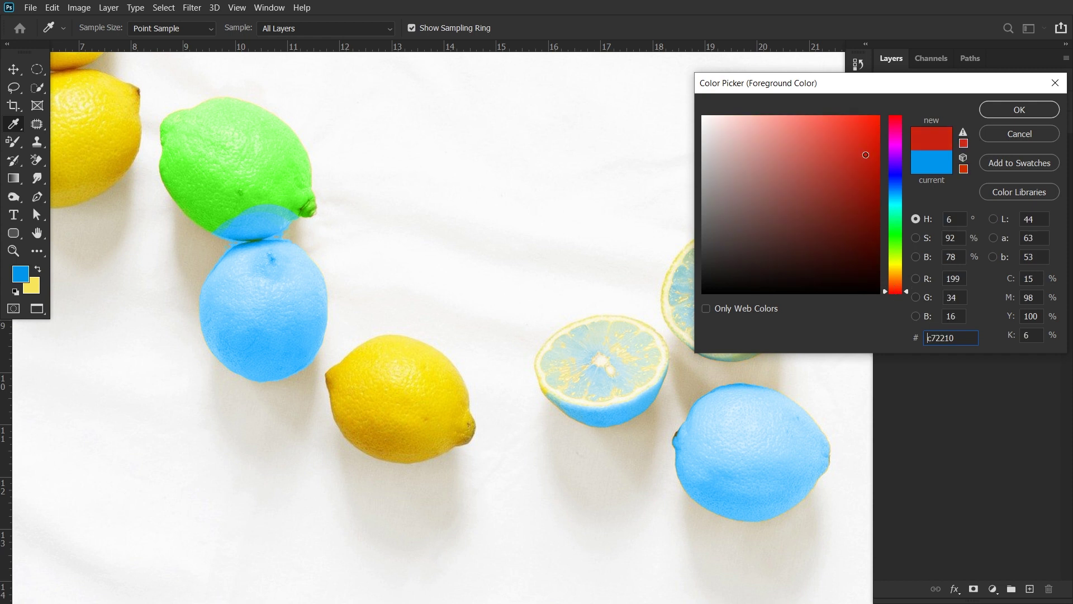
left_click(1004, 116)
- Try to recolor the middle yellow lemon red at 56% tolerance, inspect its lower edge, and undo the painting
mouse_move(359, 395)
left_mouse_down()
mouse_move(384, 375)
mouse_move(418, 377)
mouse_move(387, 387)
mouse_move(396, 435)
mouse_move(448, 407)
mouse_move(403, 423)
mouse_move(433, 399)
mouse_move(356, 381)
mouse_move(371, 376)
mouse_move(396, 437)
mouse_move(461, 391)
mouse_move(421, 417)
mouse_move(387, 344)
mouse_move(373, 424)
mouse_move(463, 386)
mouse_move(384, 433)
mouse_move(390, 443)
mouse_move(455, 423)
mouse_move(396, 465)
left_mouse_up()
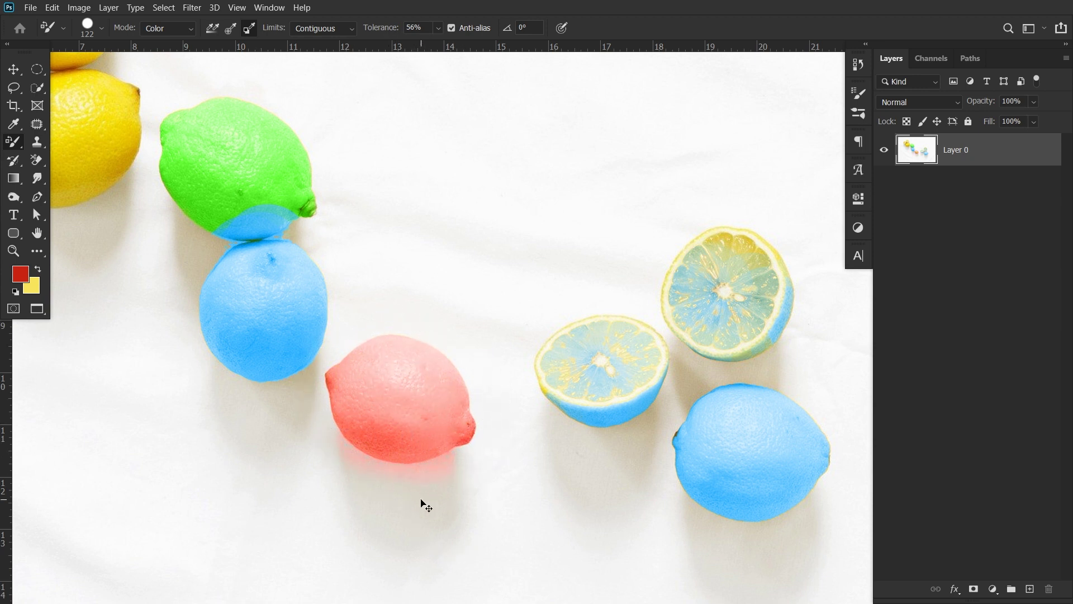
scroll(421, 503, "up", 3)
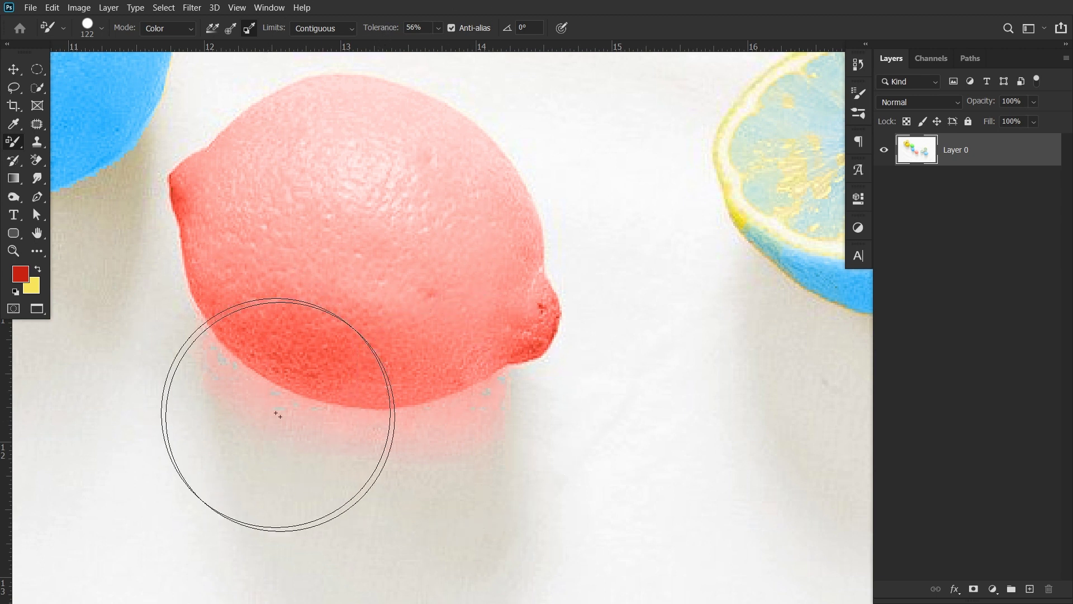
key("ctrl+z")
- Lower the tolerance to 45% and paint over the whole middle lemon to recolor it red
mouse_move(384, 31)
left_mouse_down()
mouse_move(372, 32)
mouse_move(395, 29)
left_mouse_up()
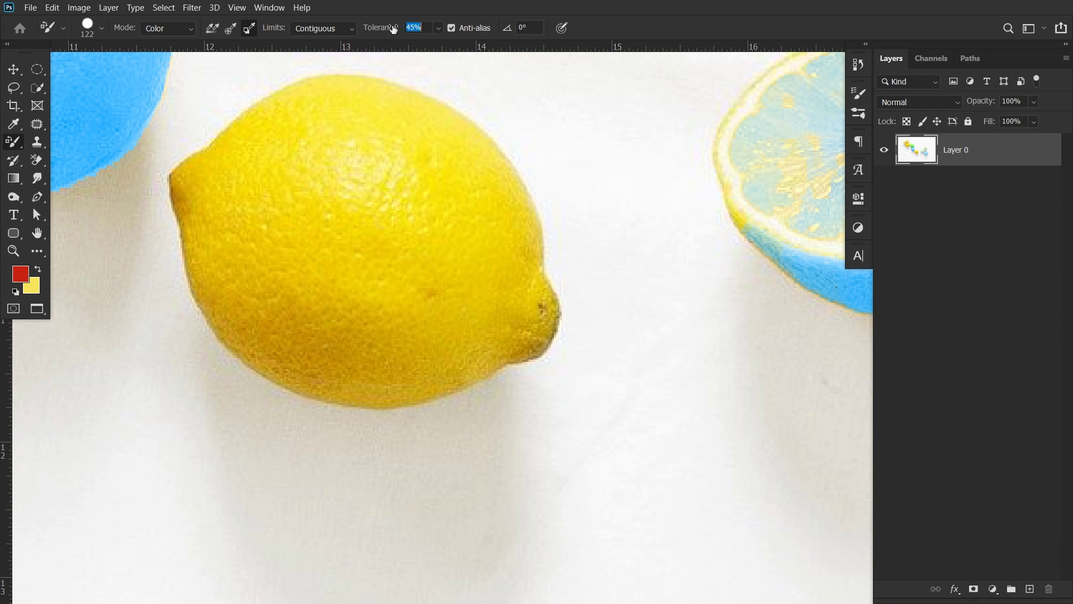
mouse_move(408, 179)
left_mouse_down()
mouse_move(332, 180)
mouse_move(222, 210)
mouse_move(256, 284)
mouse_move(481, 249)
mouse_move(468, 236)
mouse_move(489, 227)
mouse_move(303, 319)
mouse_move(390, 343)
mouse_move(215, 282)
mouse_move(476, 288)
mouse_move(301, 199)
mouse_move(398, 149)
mouse_move(381, 102)
mouse_move(290, 149)
mouse_move(225, 166)
mouse_move(414, 320)
mouse_move(466, 335)
mouse_move(518, 277)
left_mouse_up()
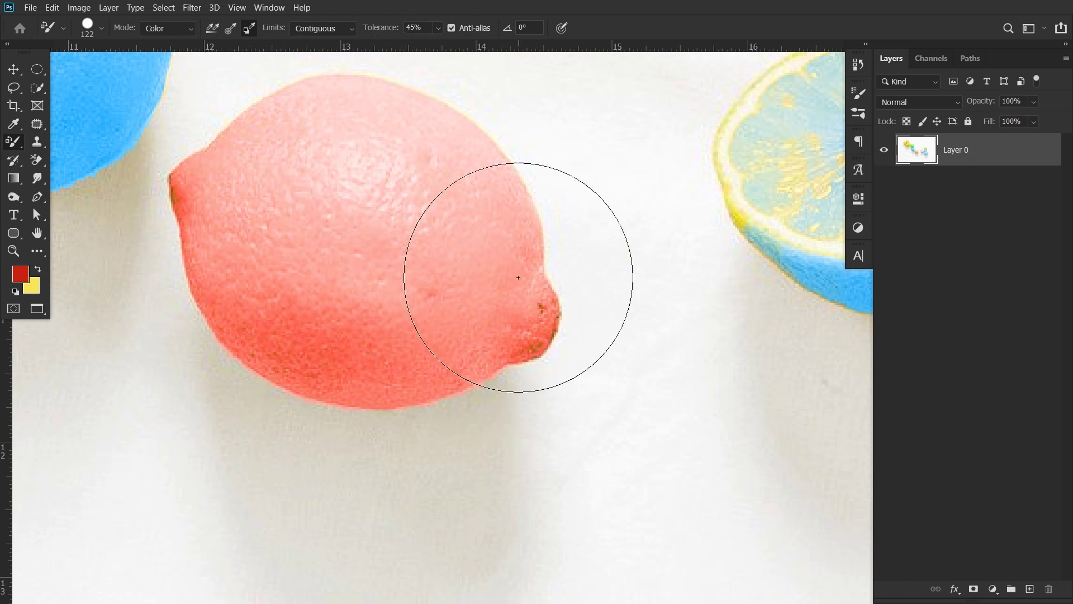
- Review the recolored lemons and the available Limits options of the Color Replacement Tool, keeping Contiguous
scroll(519, 277, "down", 10)
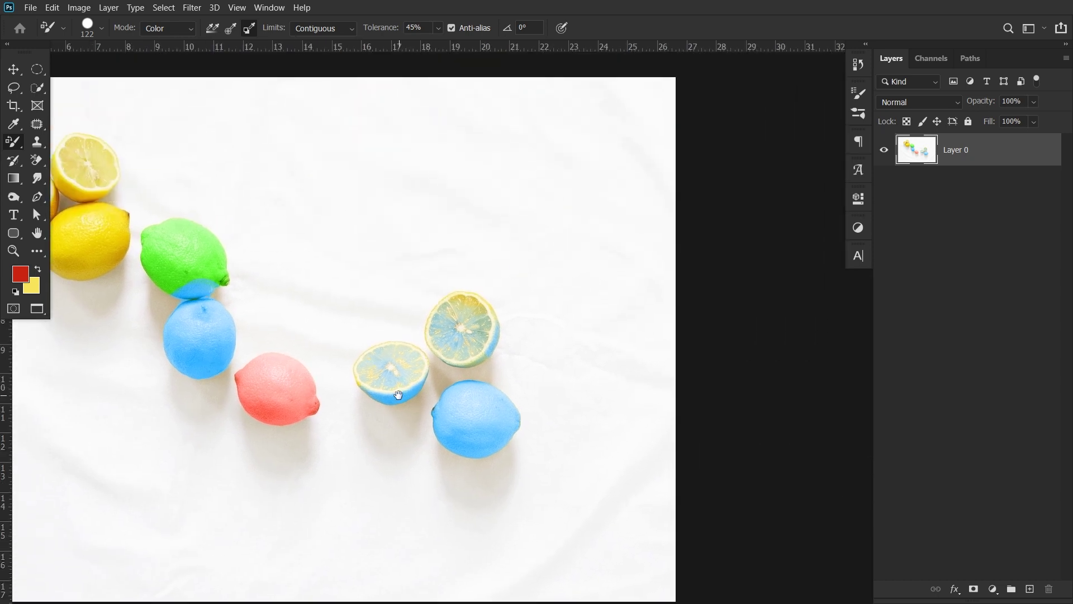
left_click_drag(398, 394, 470, 430)
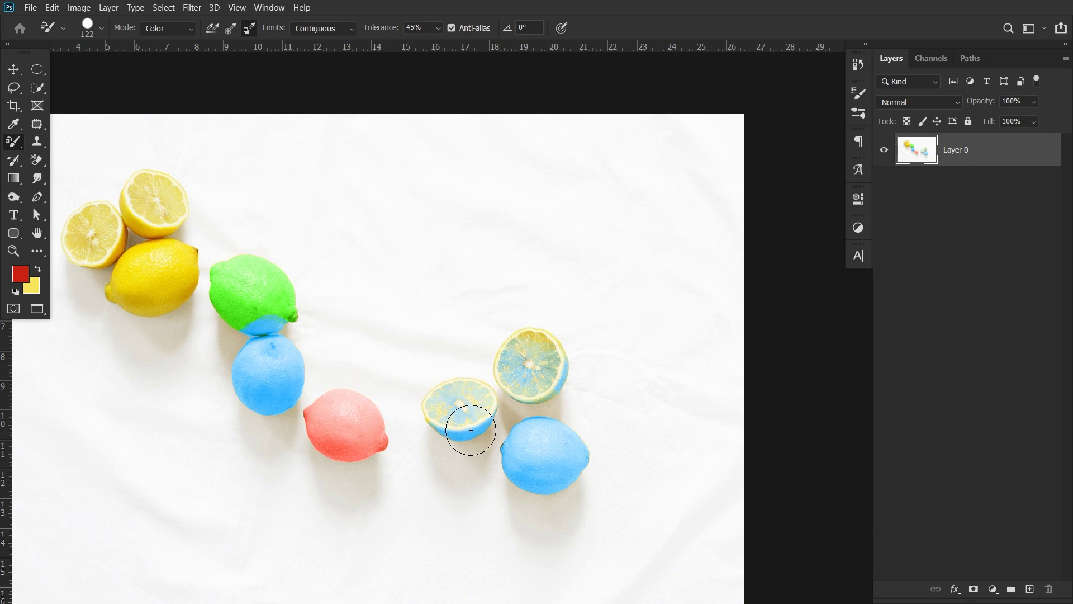
left_click_drag(398, 424, 440, 388)
left_click_drag(340, 376, 394, 370)
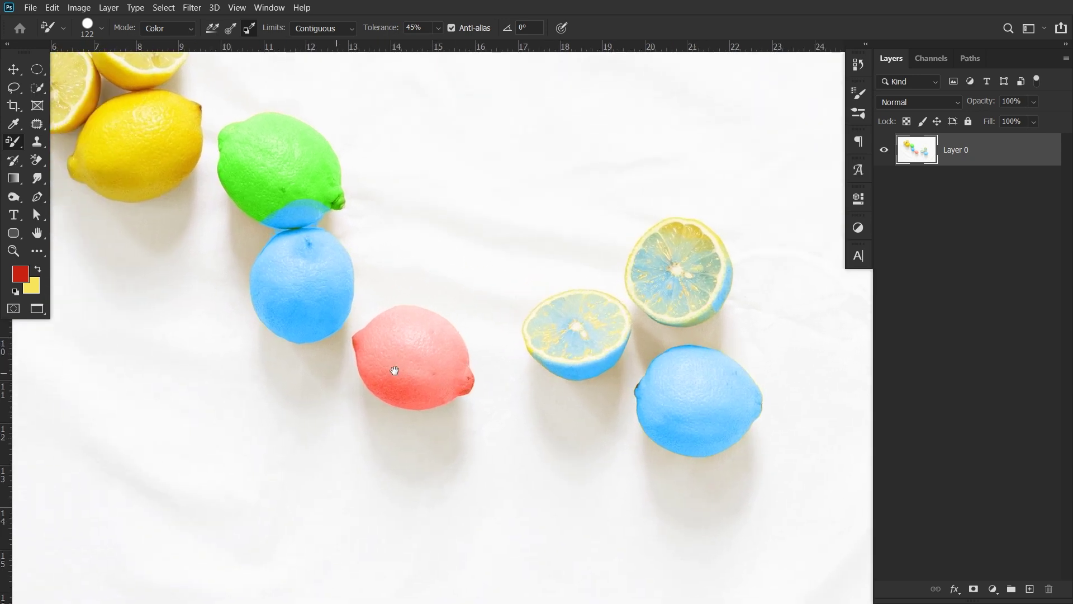
key("ctrl+plus")
left_click(317, 30)
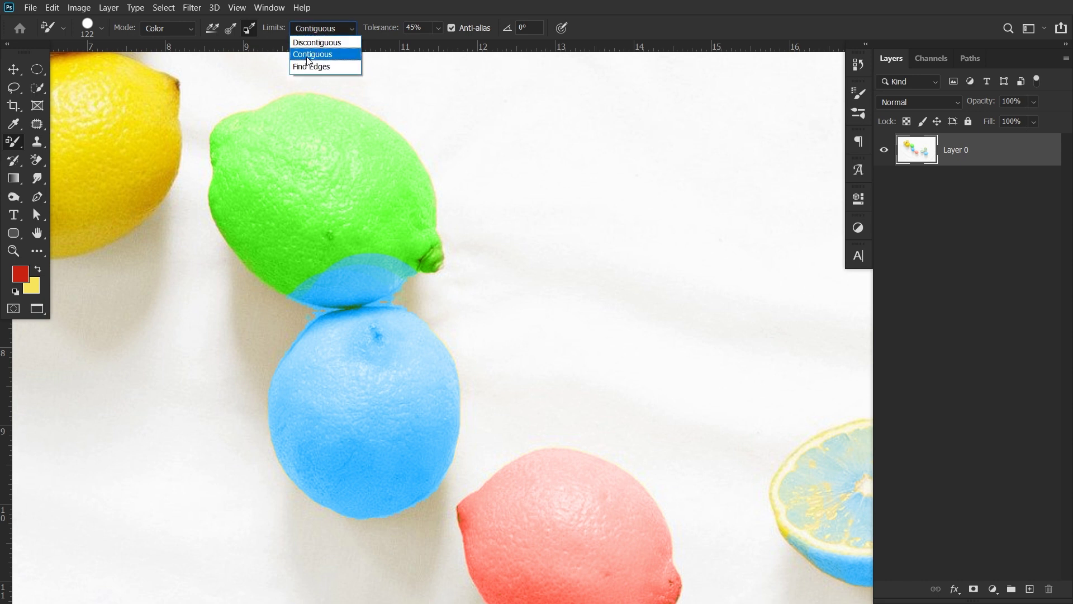
left_click(309, 56)
left_click(328, 31)
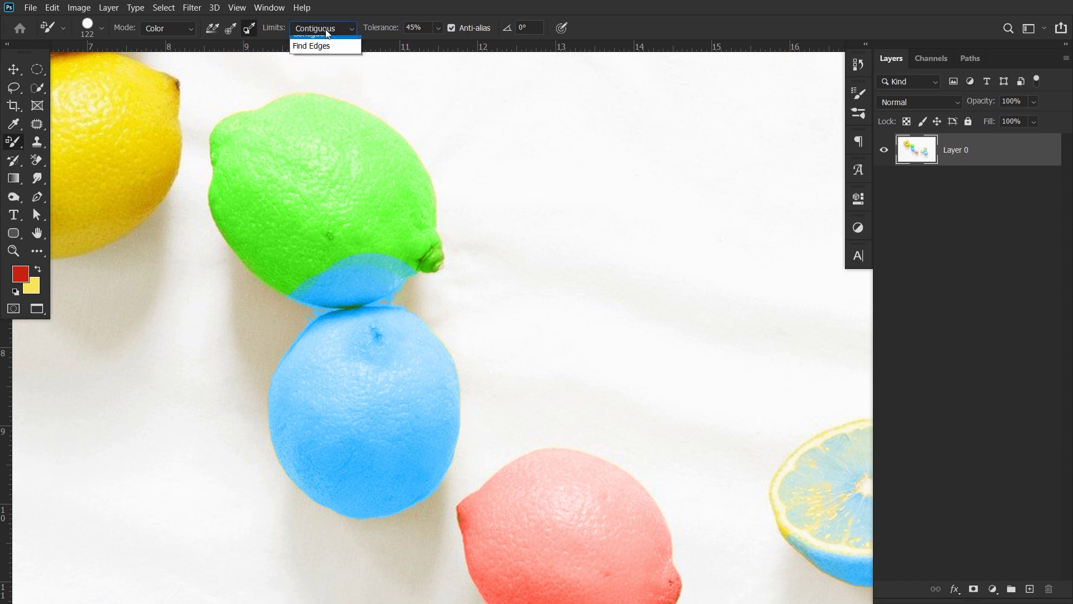
left_click(316, 58)
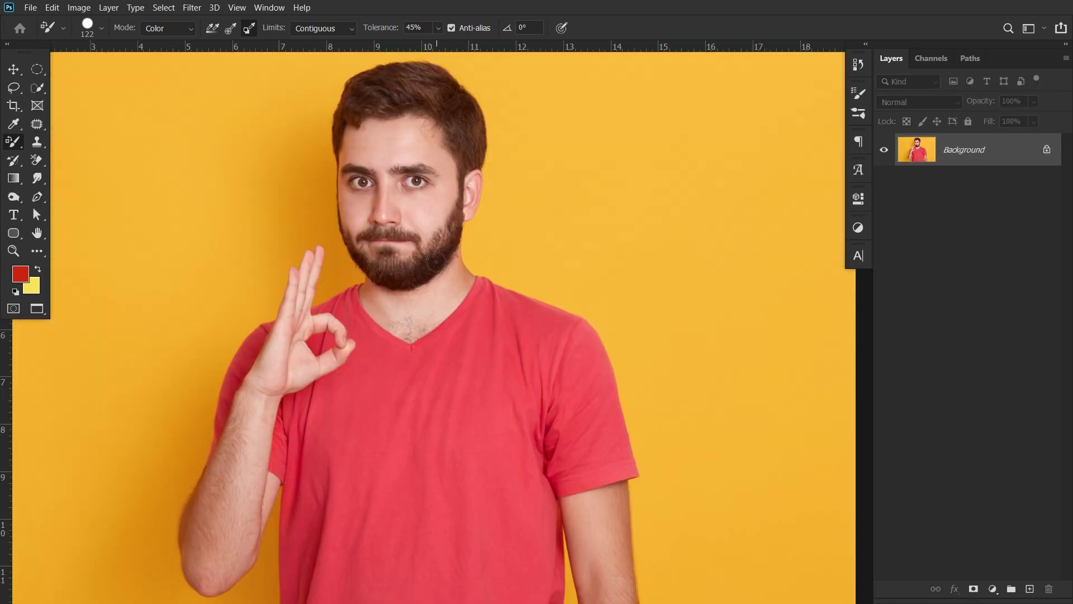
- Start a Replace Color adjustment on the portrait photo and sample the red T-shirt as the color to replace
left_click_drag(504, 329, 496, 311)
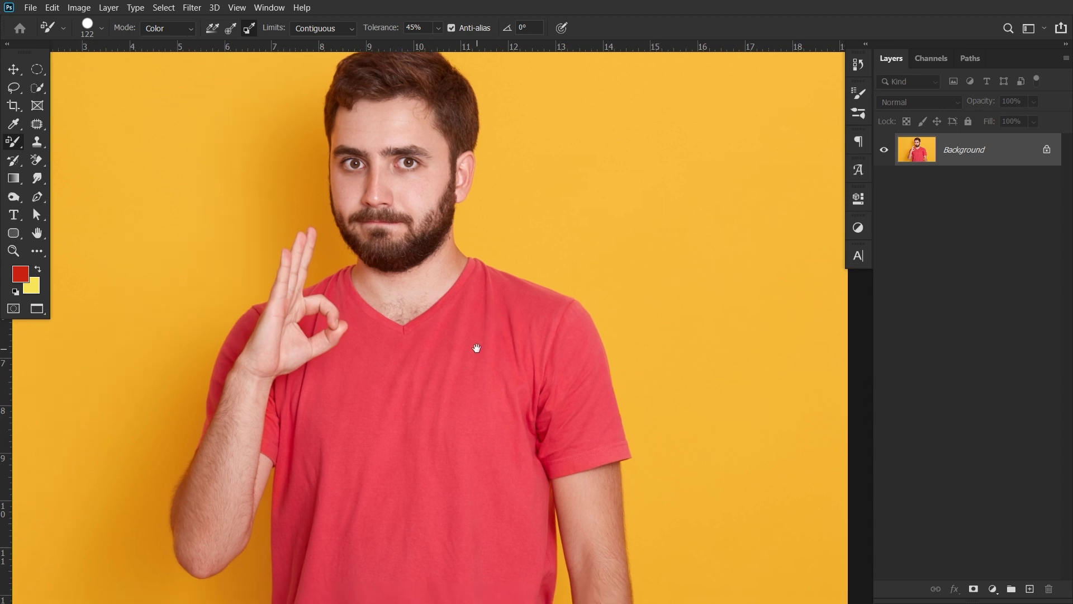
left_click_drag(472, 349, 462, 311)
left_click_drag(434, 364, 416, 365)
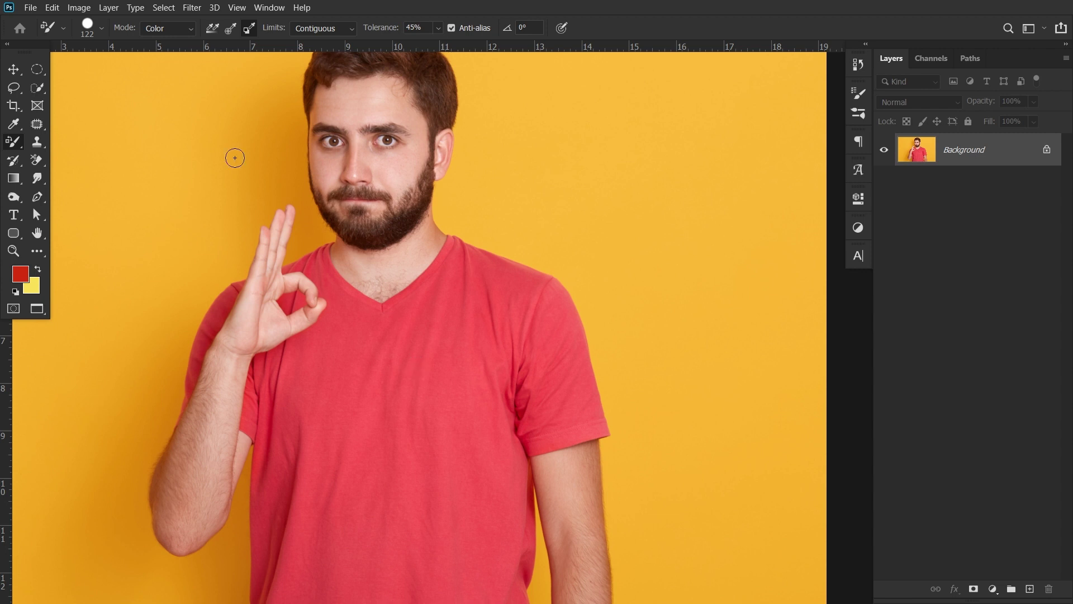
left_click(79, 7)
mouse_move(94, 44)
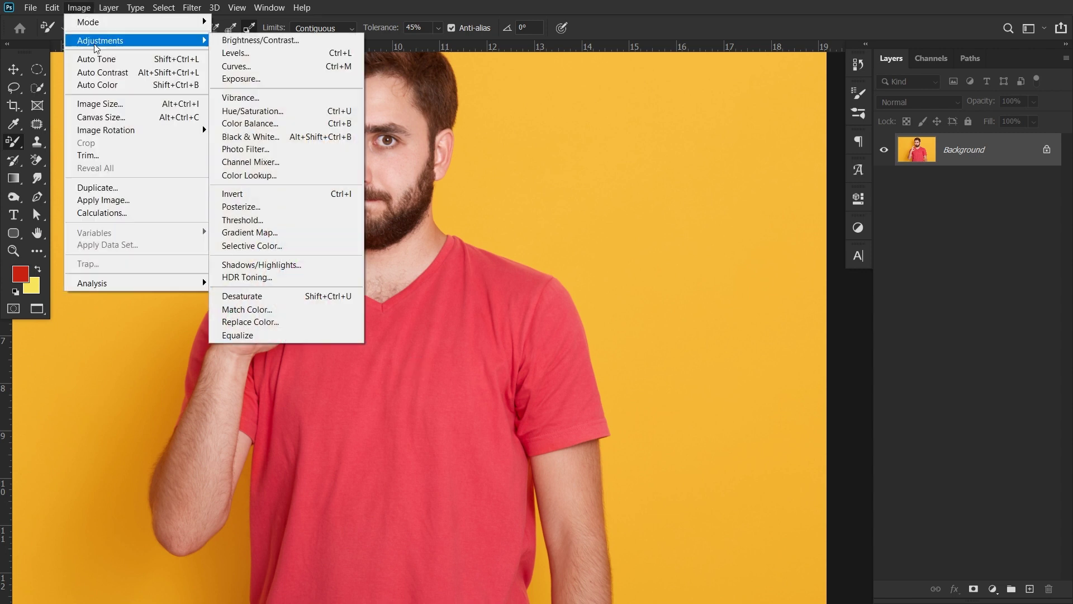
left_click(273, 323)
left_click_drag(733, 91, 611, 88)
left_click(423, 362)
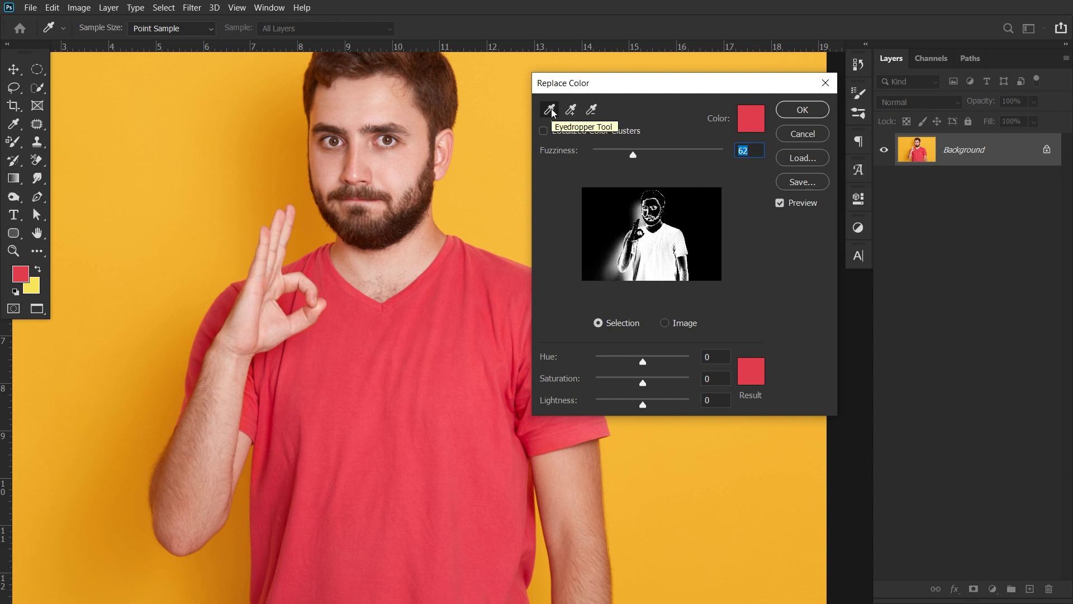
left_click(412, 428)
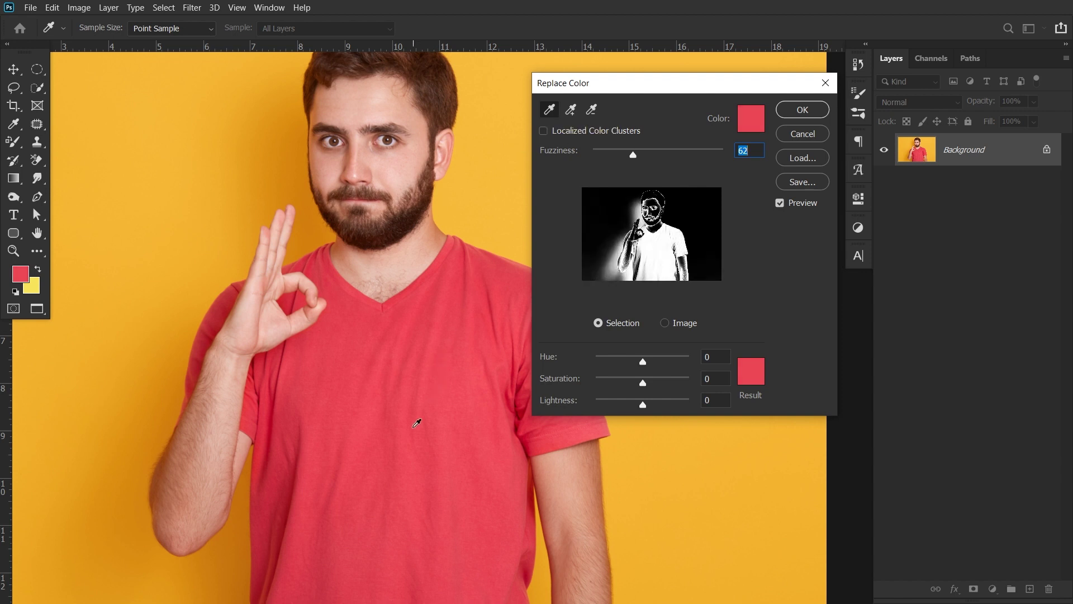
left_click(471, 370)
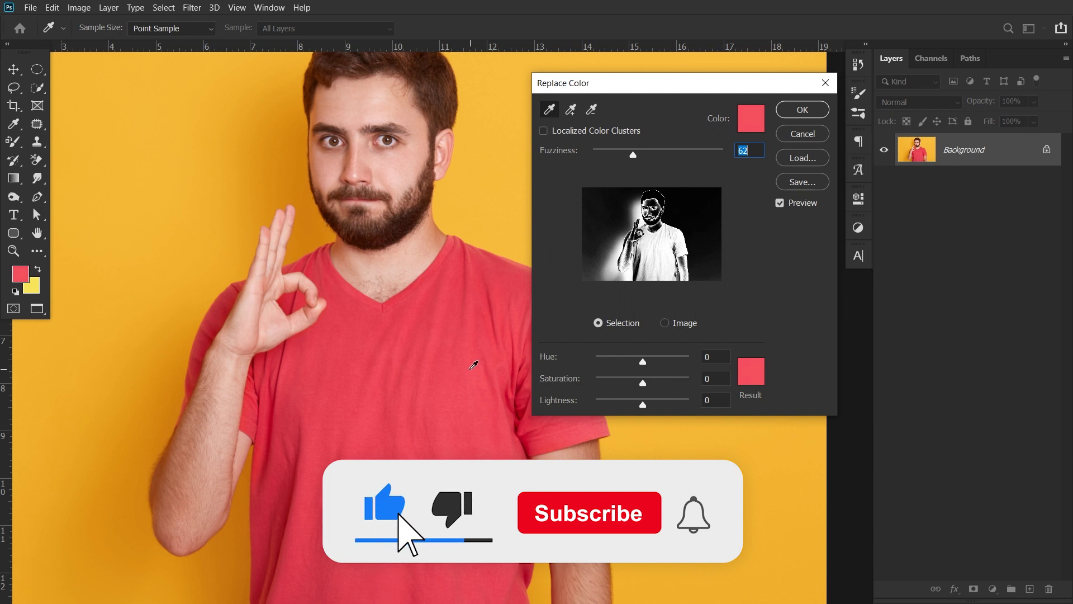
left_click(338, 385)
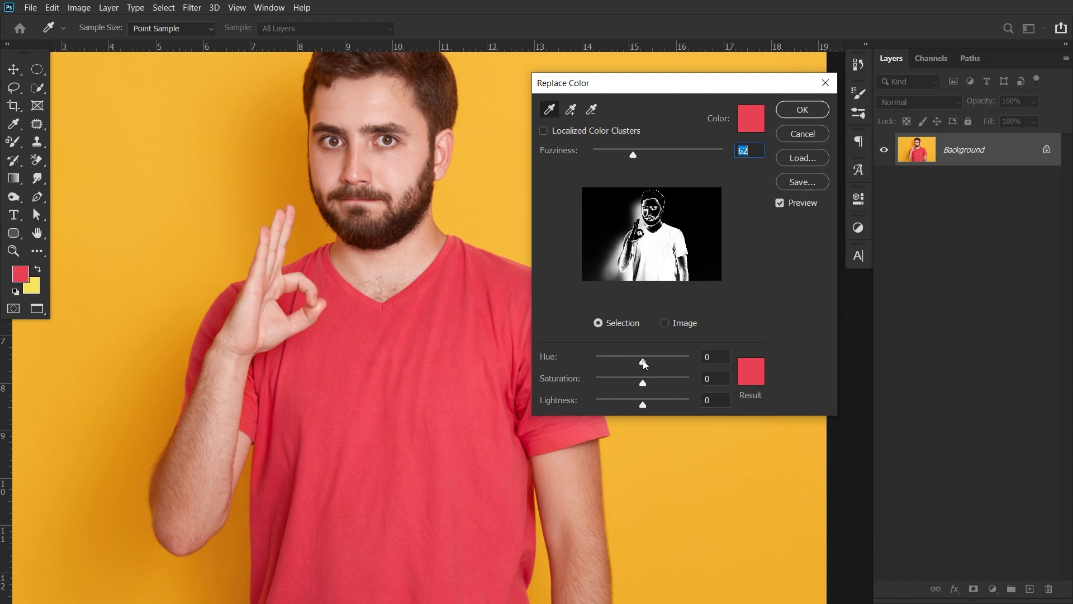
- Shift the replacement hue to -140 and add the shirt's darker red shading to the color selection
left_click_drag(642, 362, 606, 363)
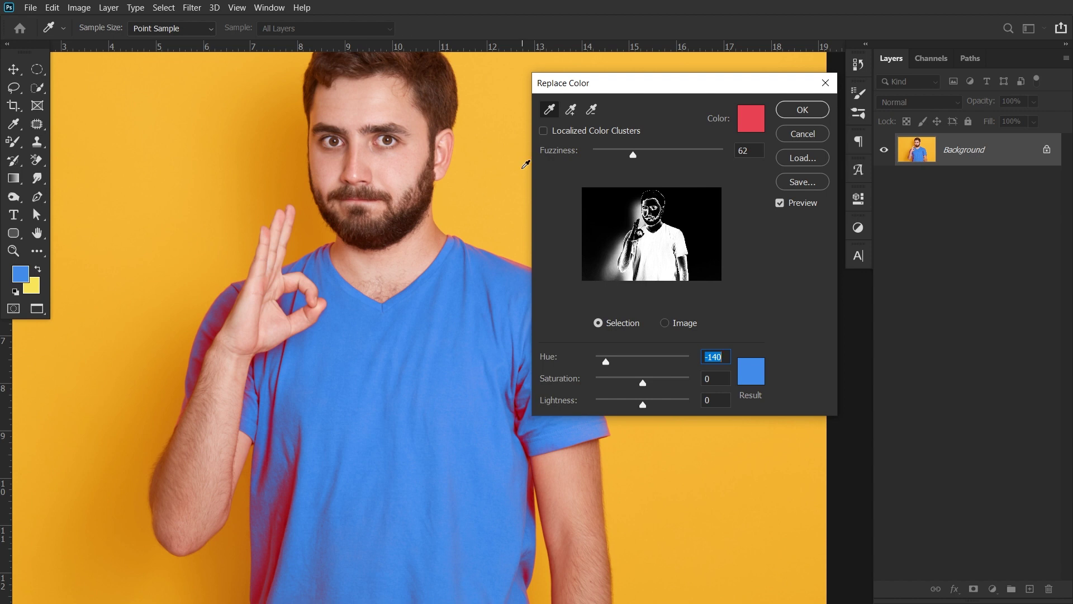
left_click(571, 110)
left_click(291, 495)
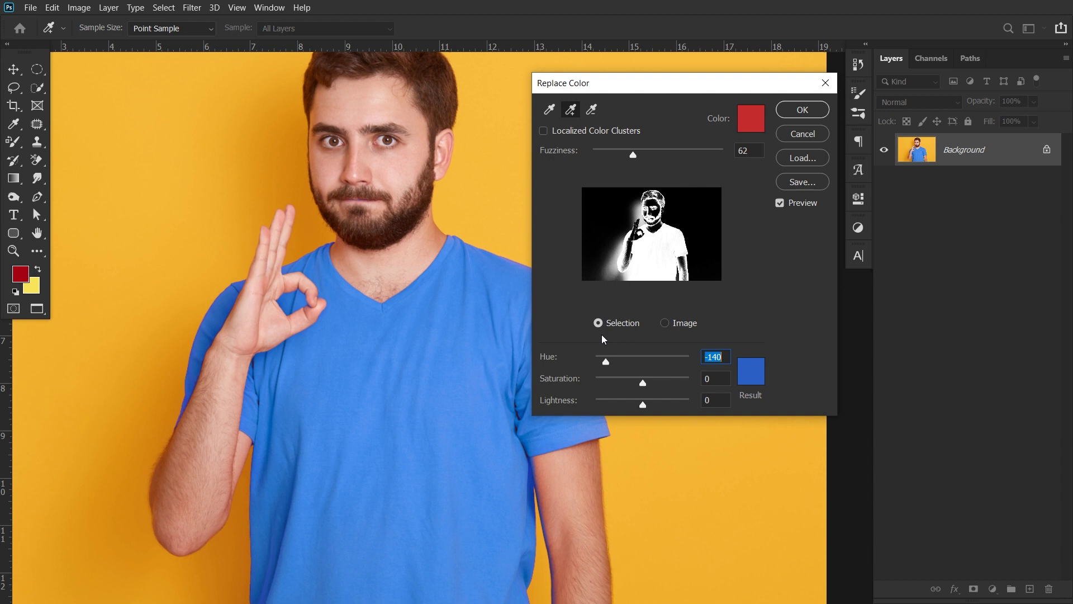
- Turn the T-shirt black with hue -23, saturation -100 and lightness -73
left_click_drag(606, 361, 637, 370)
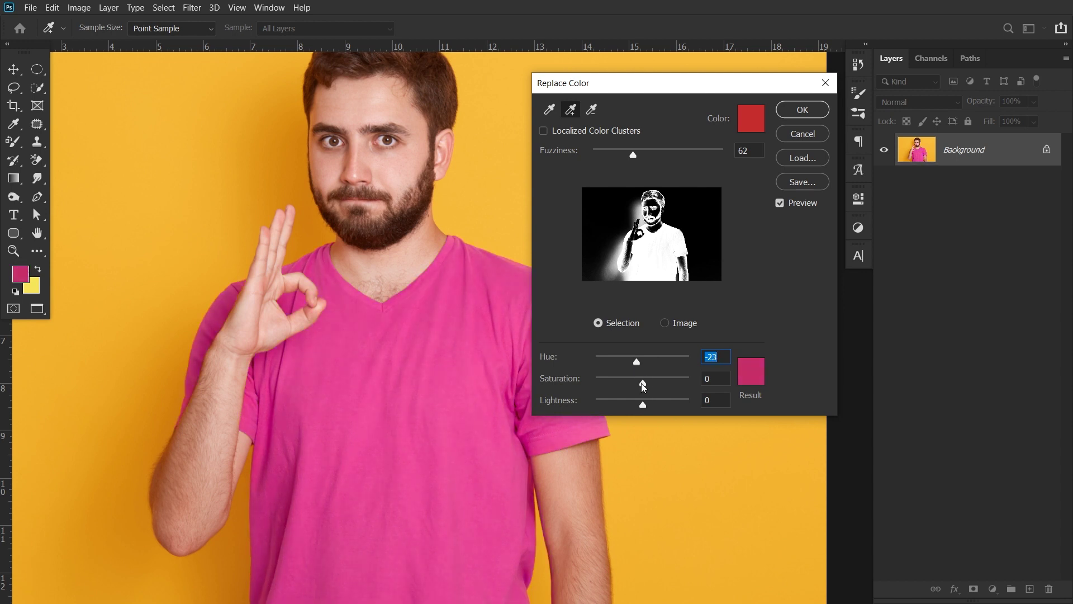
left_click_drag(642, 383, 608, 404)
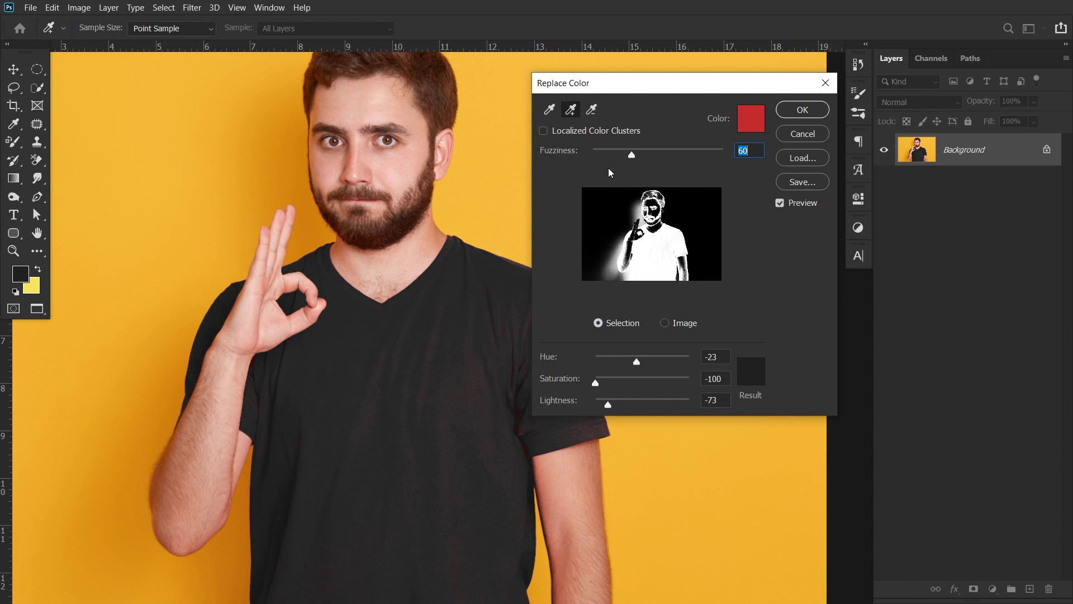
- Compare fuzziness values of 0, 73 and 160 on the shirt selection and settle on 83
left_click_drag(633, 155, 543, 183)
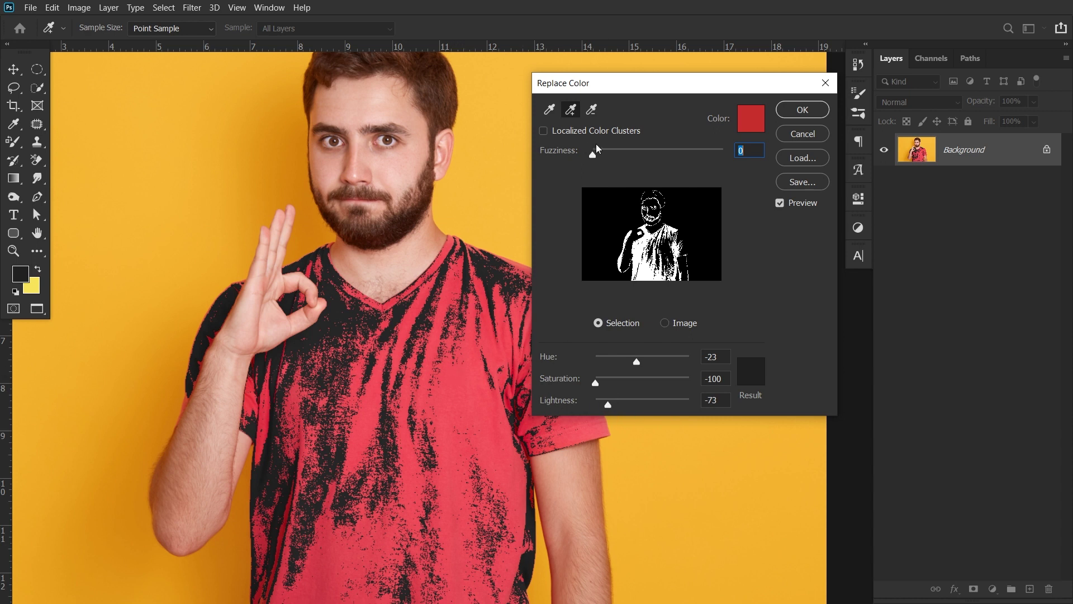
left_click_drag(593, 153, 640, 154)
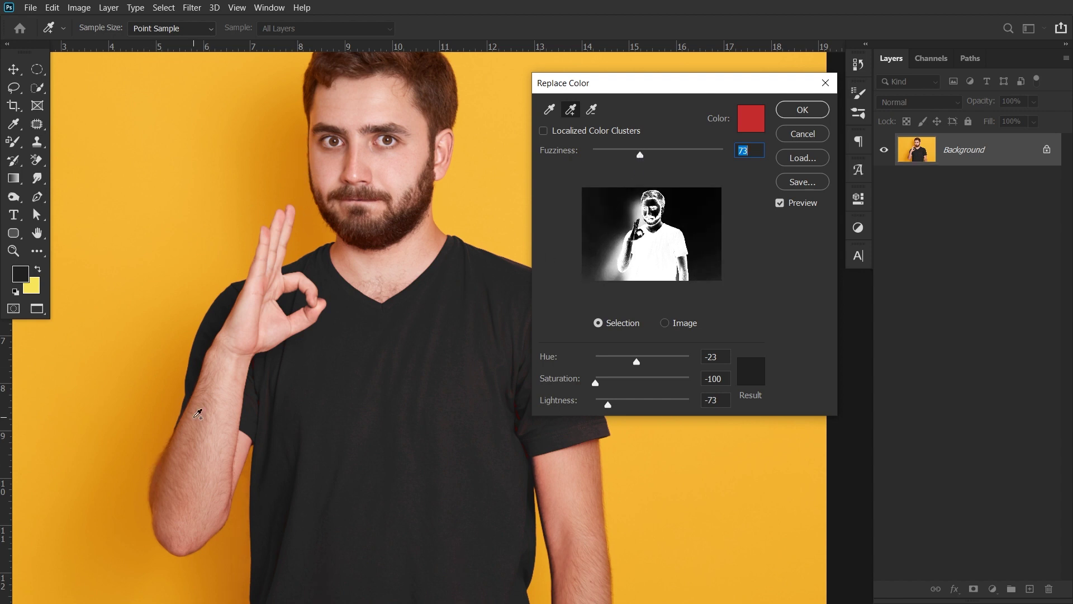
left_click_drag(641, 156, 697, 154)
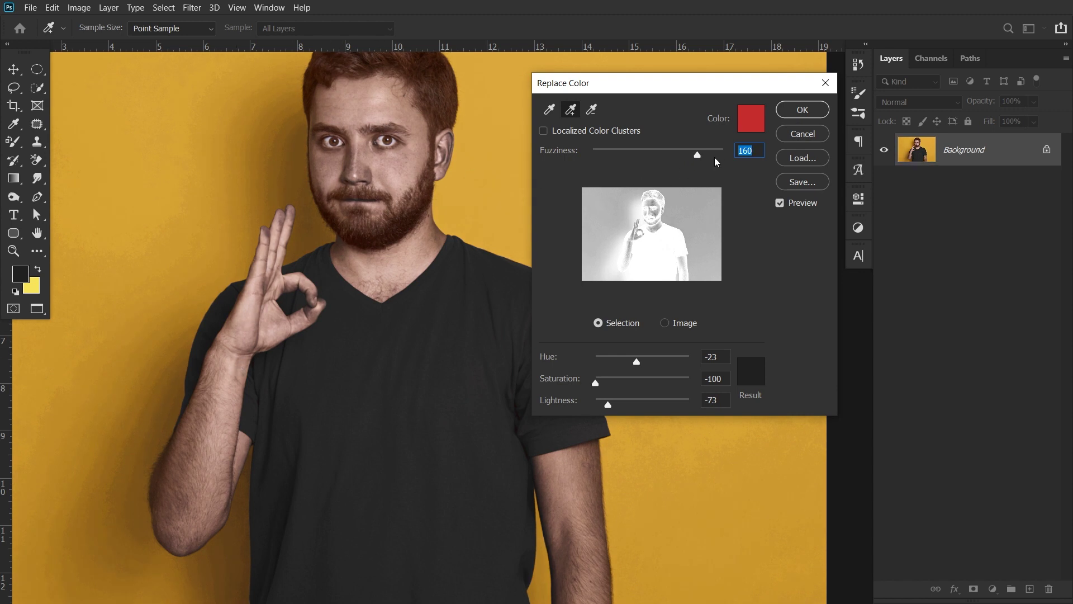
left_click_drag(696, 157, 647, 156)
- Recolor the T-shirt green with hue +100, saturation +2 and lightness -41, and apply the Replace Color adjustment
left_click_drag(596, 384, 622, 402)
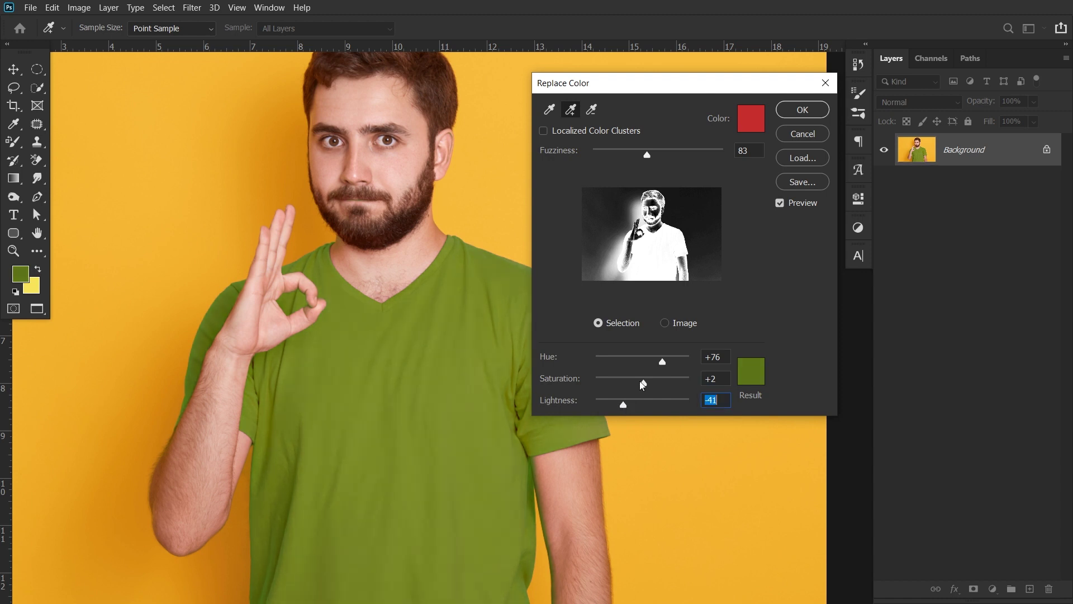
mouse_move(663, 362)
left_mouse_down()
mouse_move(645, 359)
mouse_move(669, 361)
left_mouse_up()
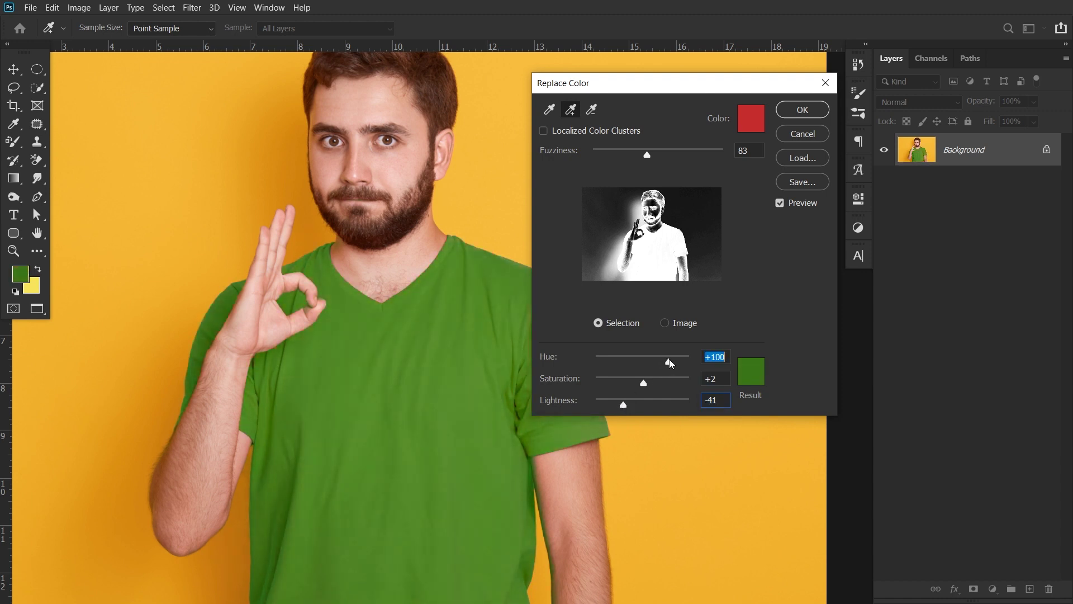
left_click(801, 109)
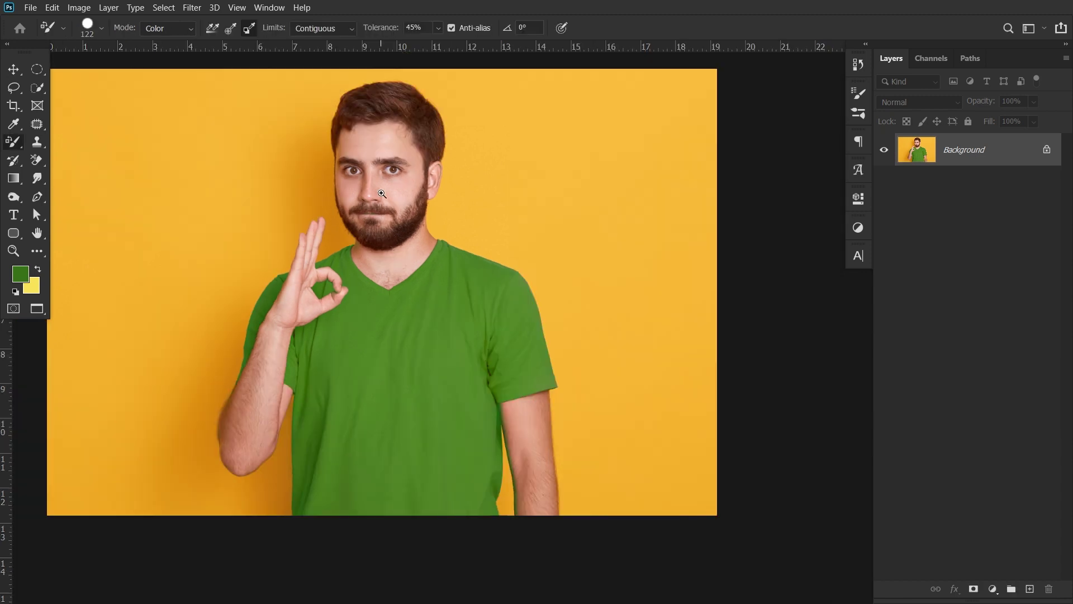
- Check the man's ear, lips and face for stray green, and undo the Replace Color adjustment on the Background layer
scroll(383, 173, "up", 3)
scroll(497, 171, "up", 3)
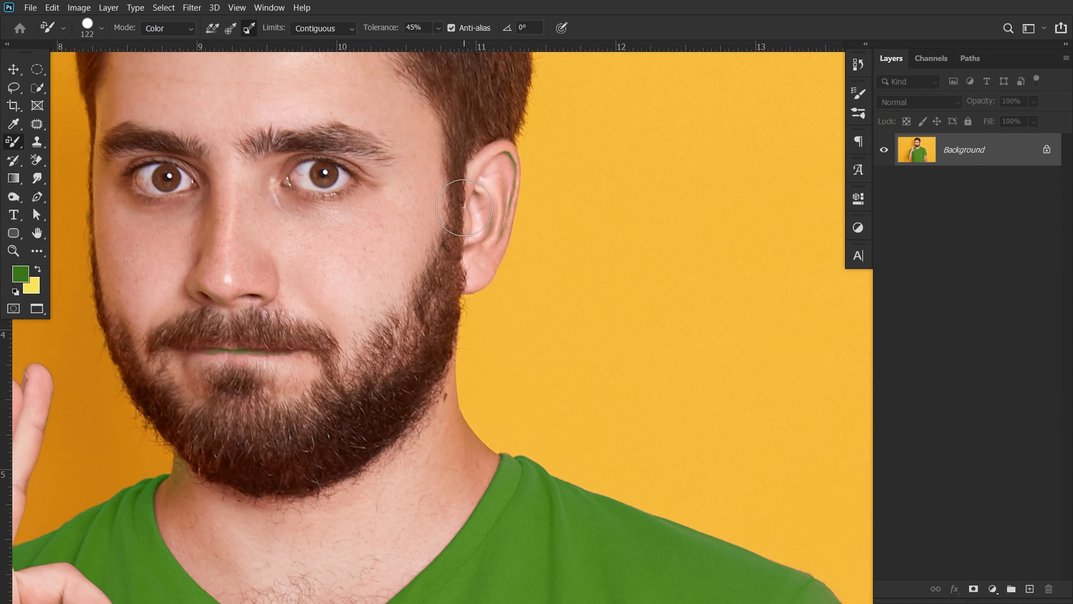
left_click_drag(464, 207, 347, 249)
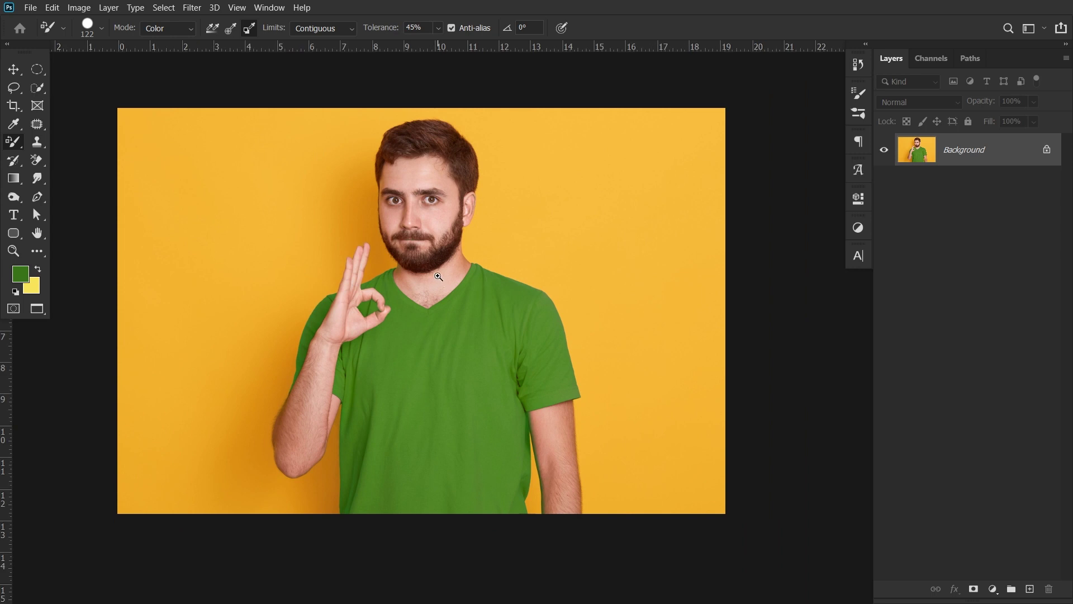
left_click_drag(438, 276, 499, 298)
key("ctrl+z")
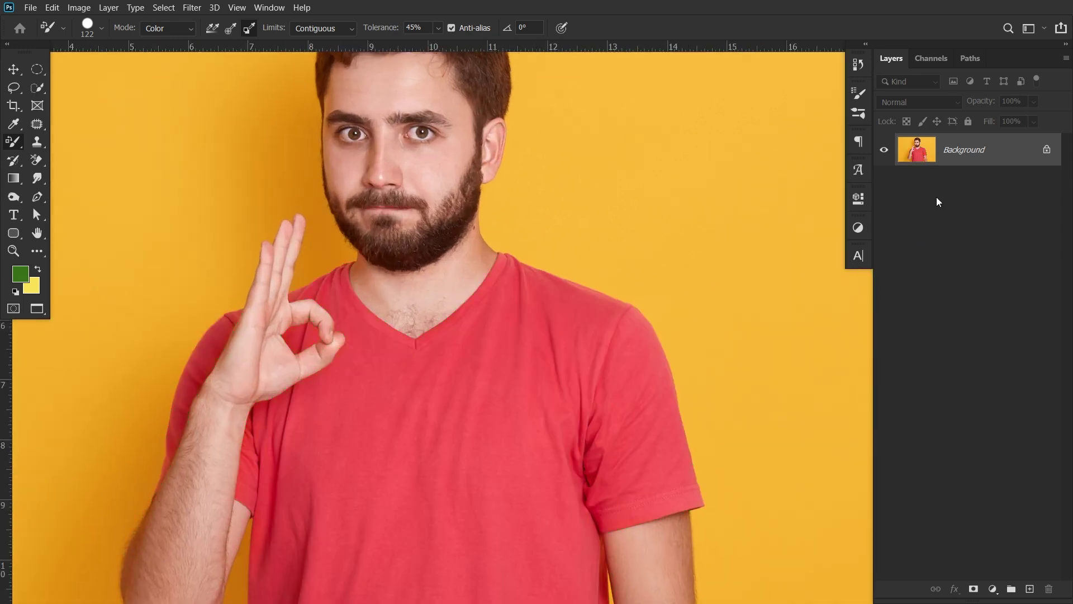
- Duplicate the Background layer
right_click(963, 150)
left_click(985, 179)
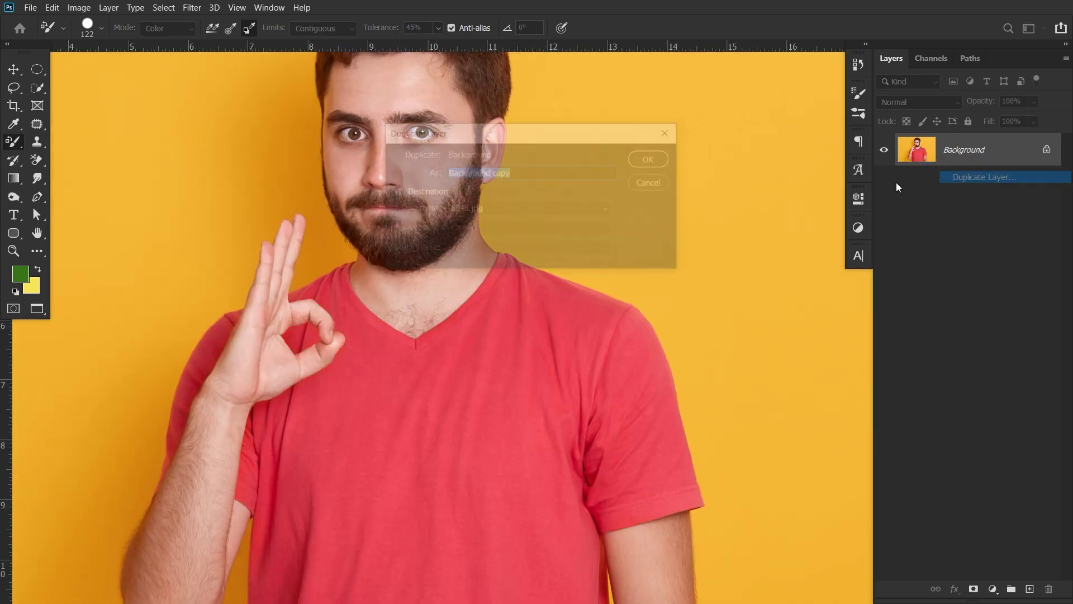
left_click(651, 160)
- Apply Replace Color to the duplicate layer, sampling the shirt and its dark folds, with hue +92, saturation -8 and lightness -47
left_click_drag(594, 199, 400, 321)
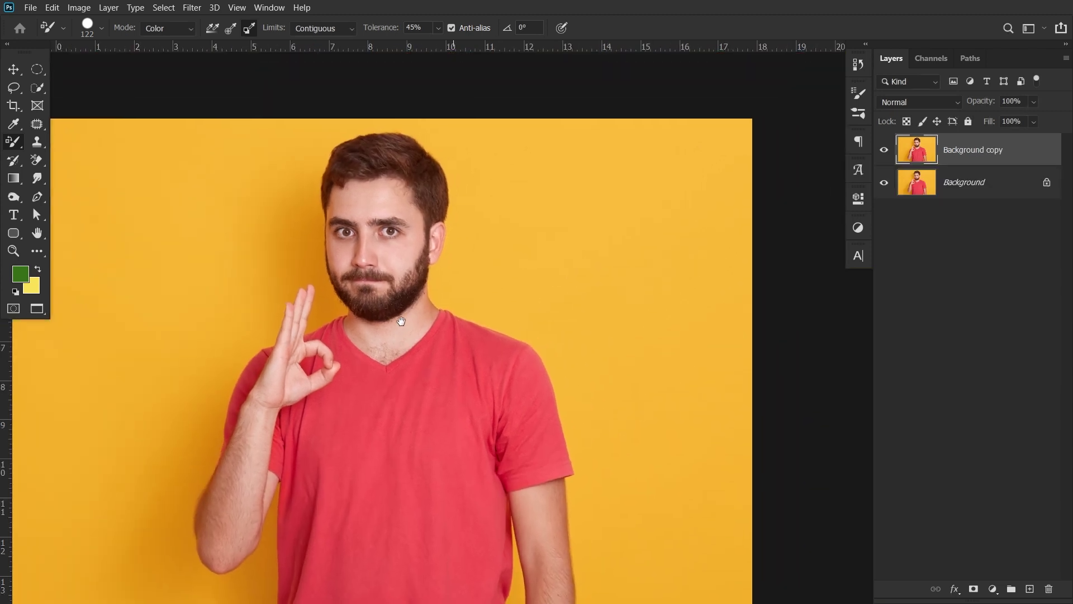
scroll(414, 295, "up", 2)
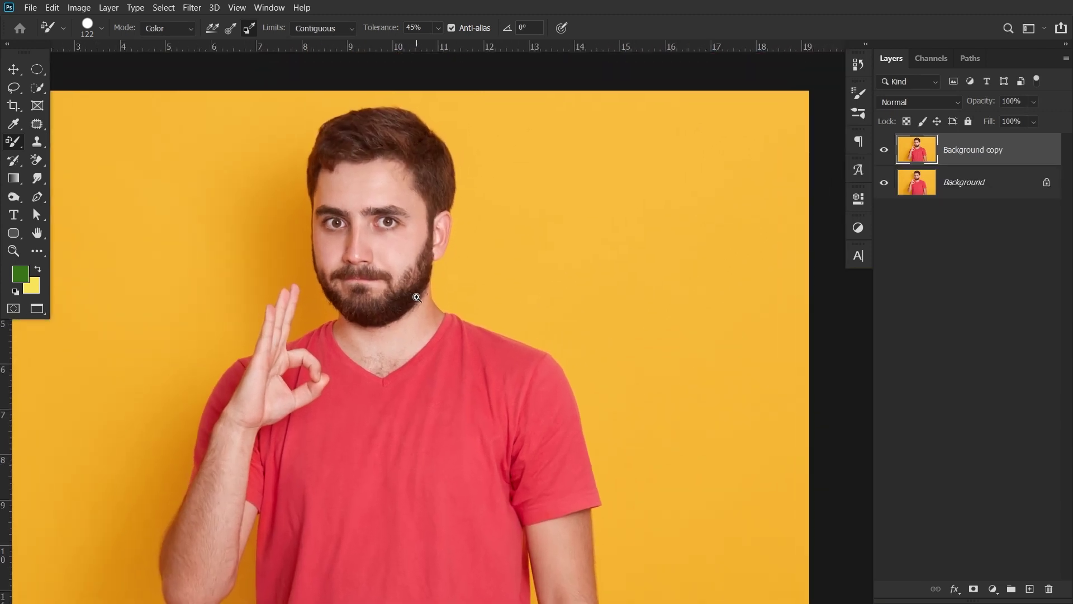
left_click(79, 8)
mouse_move(103, 39)
left_click(315, 323)
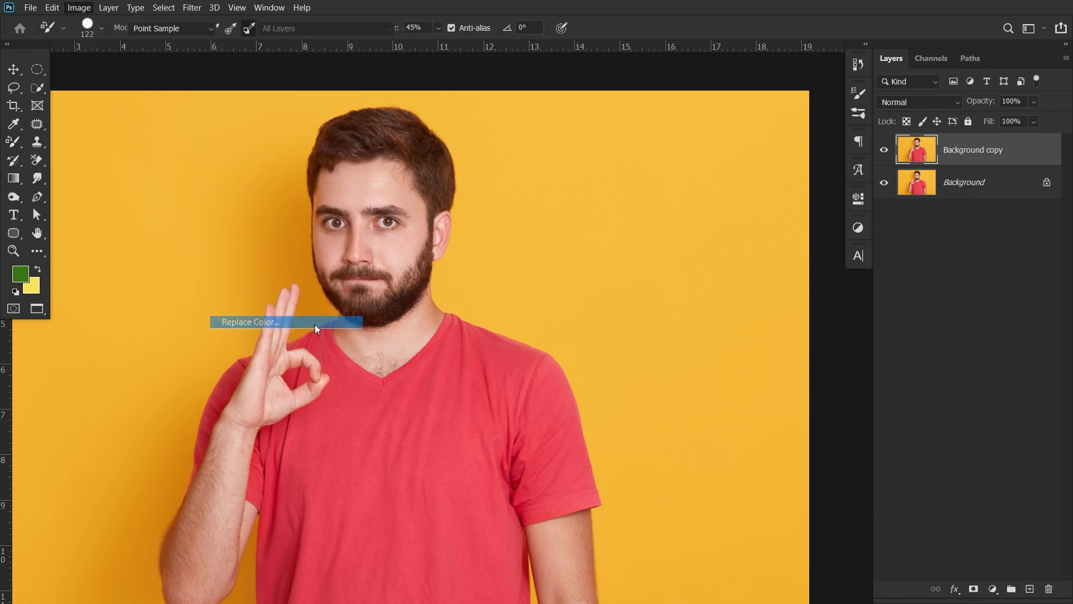
left_click(469, 373)
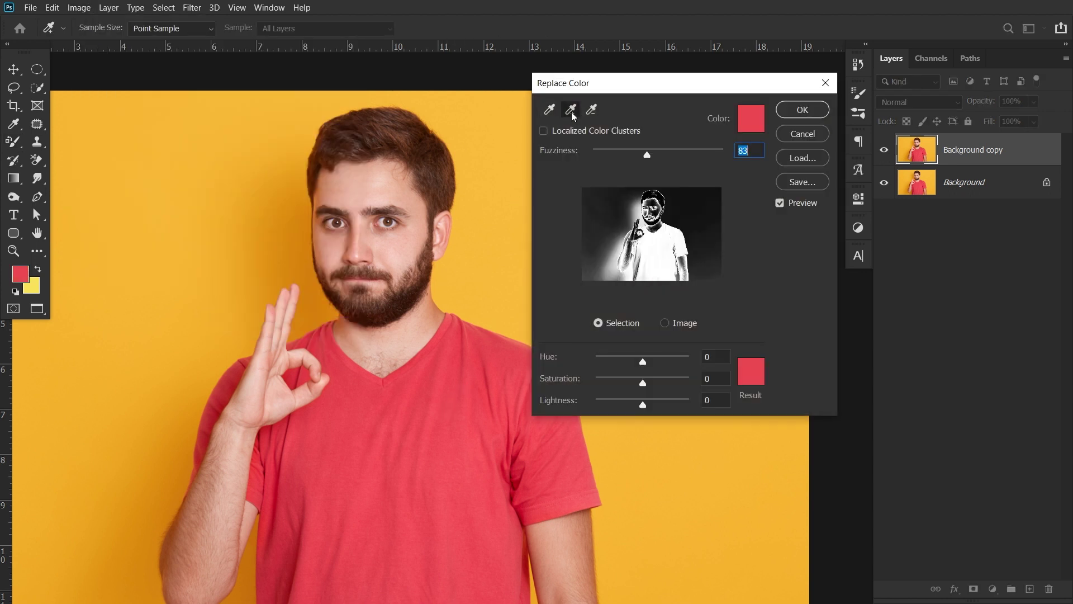
left_click_drag(643, 362, 622, 405)
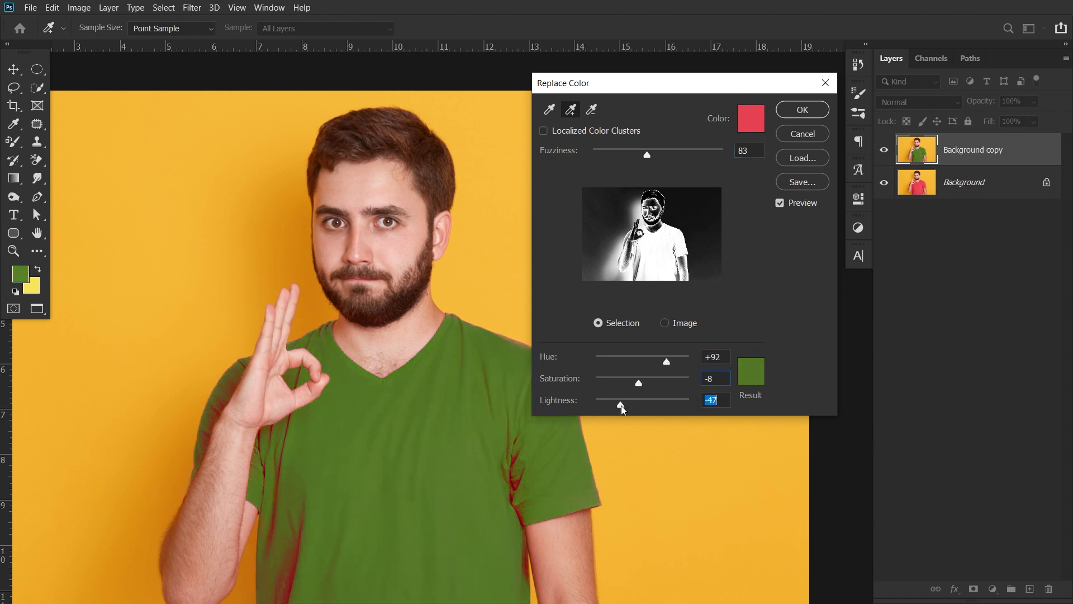
left_click(515, 463)
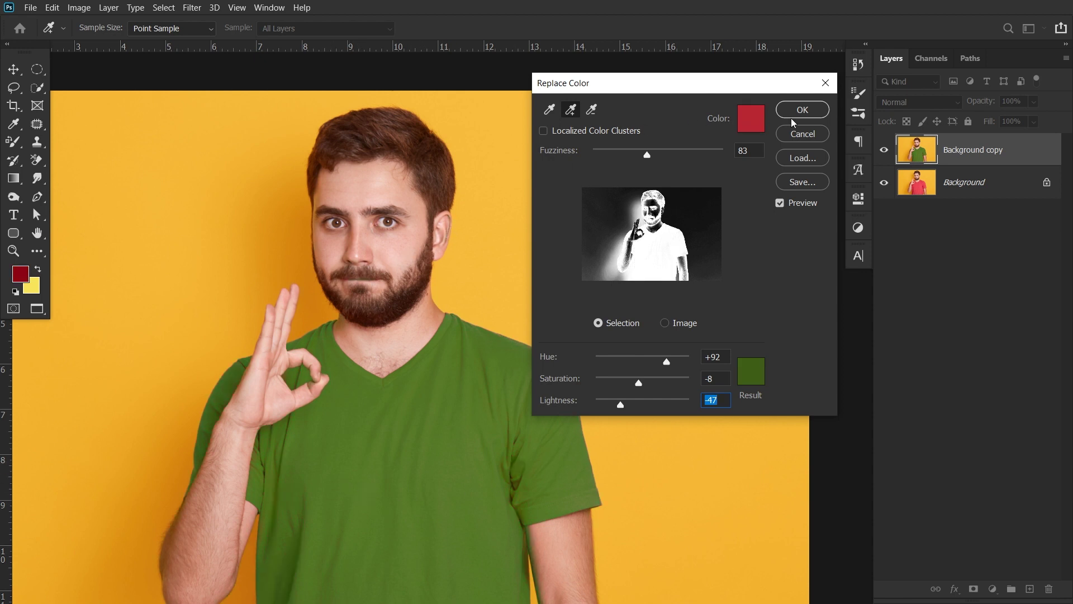
left_click(800, 112)
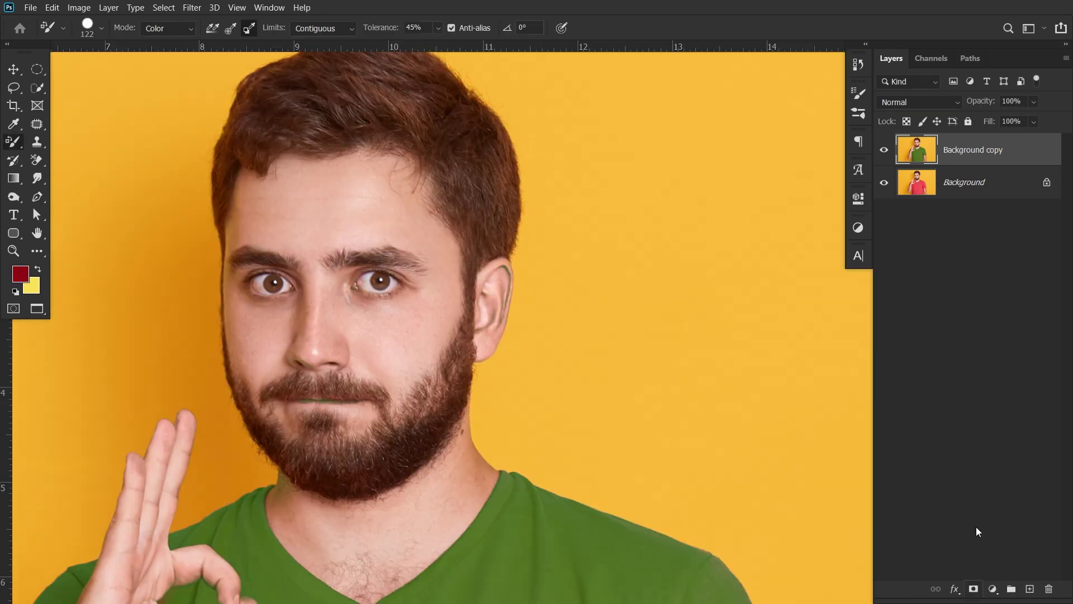
- Add a layer mask to the duplicate layer and brush black over the ear, mouth and face to hide the green spill
left_click(973, 589)
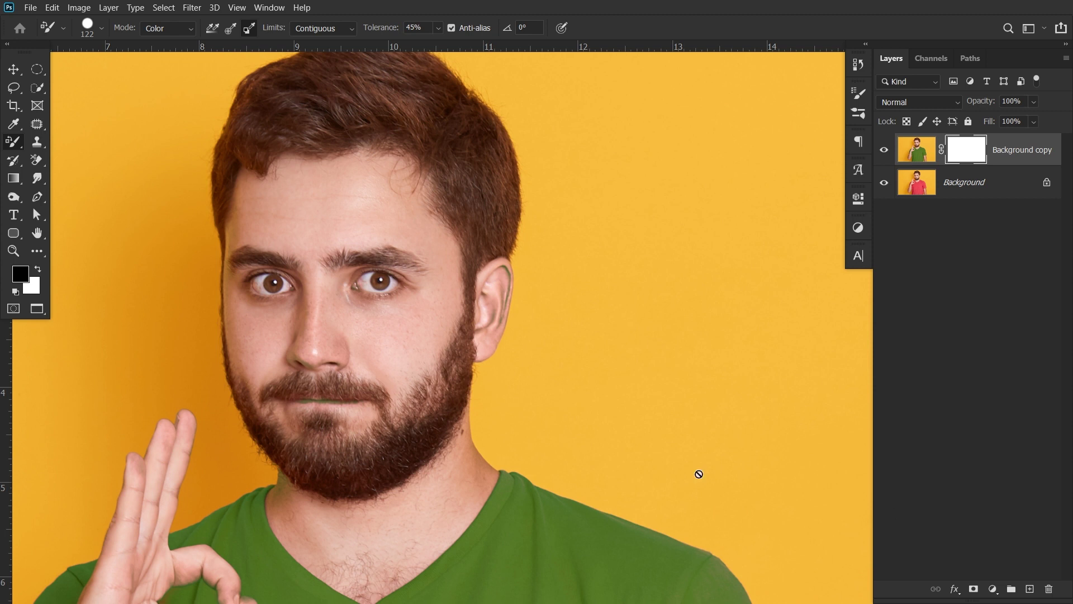
right_click(15, 143)
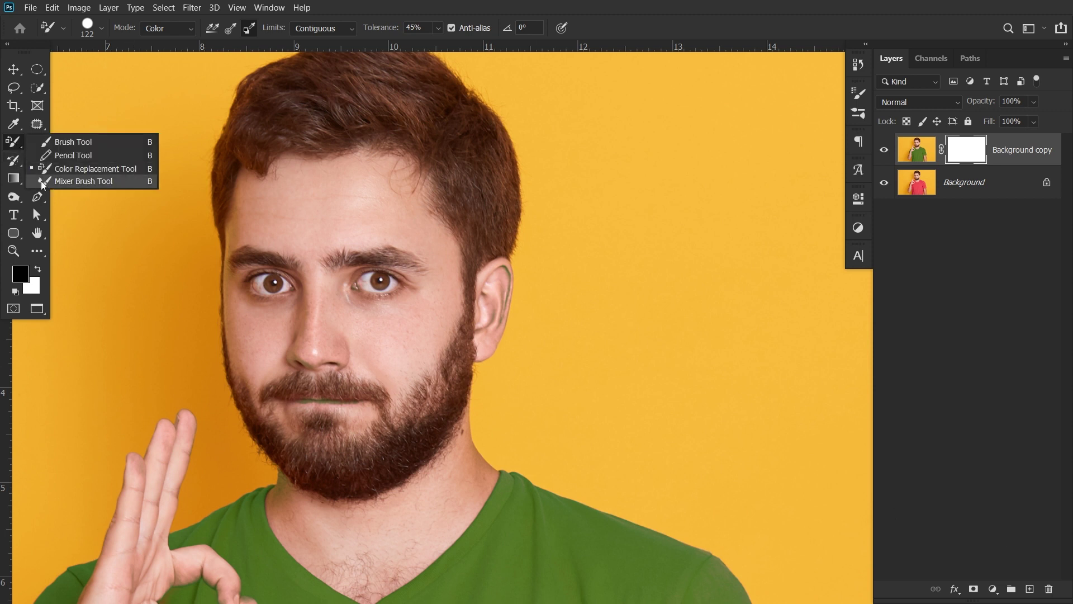
left_click(86, 143)
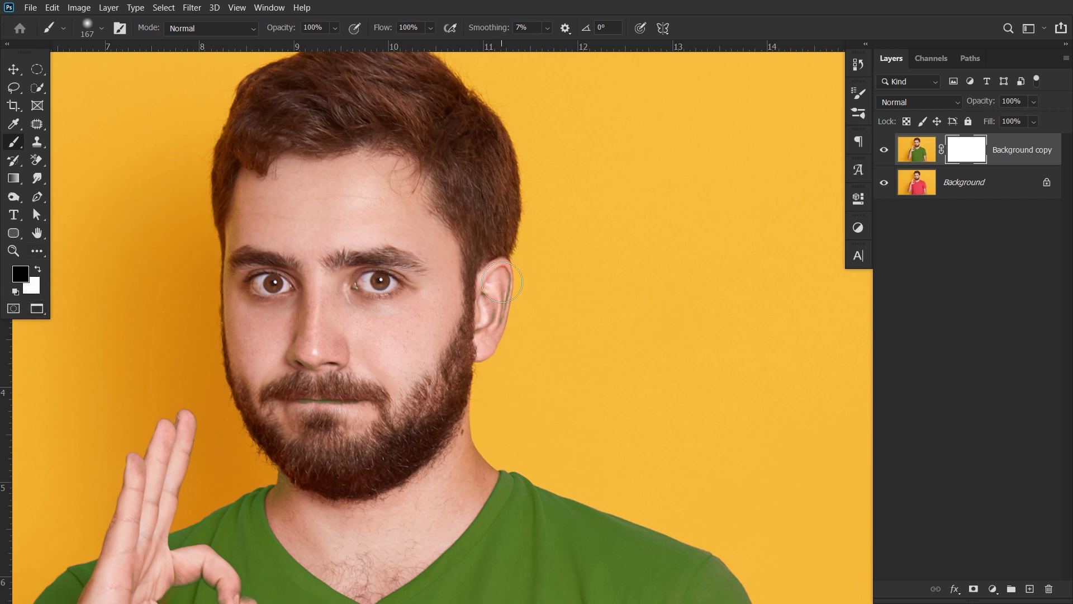
mouse_move(446, 417)
left_mouse_down()
mouse_move(418, 427)
mouse_move(331, 416)
mouse_move(297, 390)
left_mouse_up()
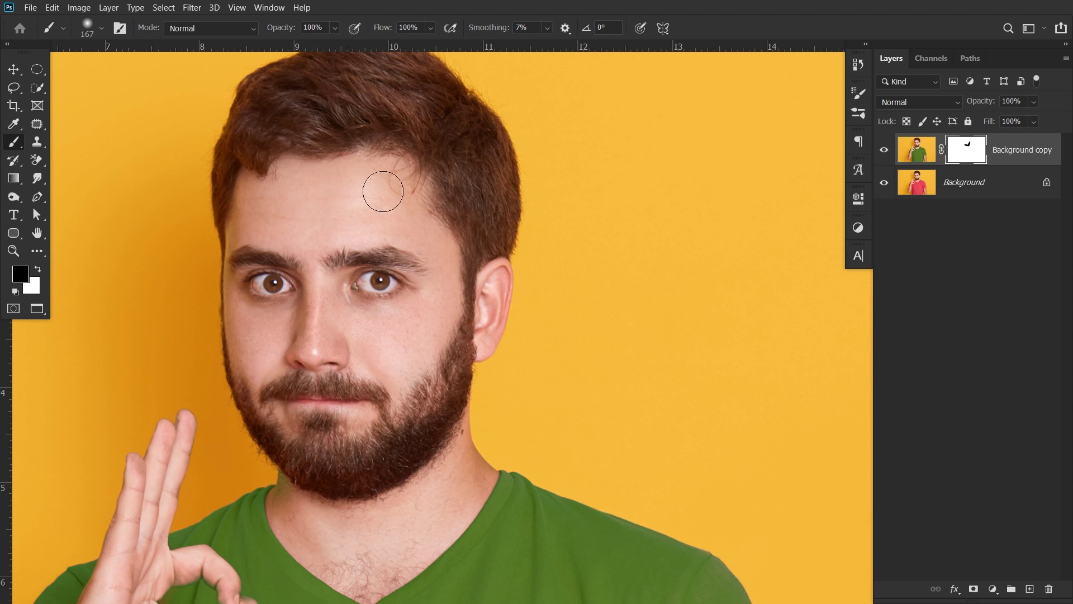
mouse_move(246, 299)
left_mouse_down()
mouse_move(246, 327)
mouse_move(245, 279)
left_mouse_up()
left_click_drag(339, 242, 367, 244)
left_click_drag(362, 183, 375, 183)
left_click_drag(473, 223, 492, 274)
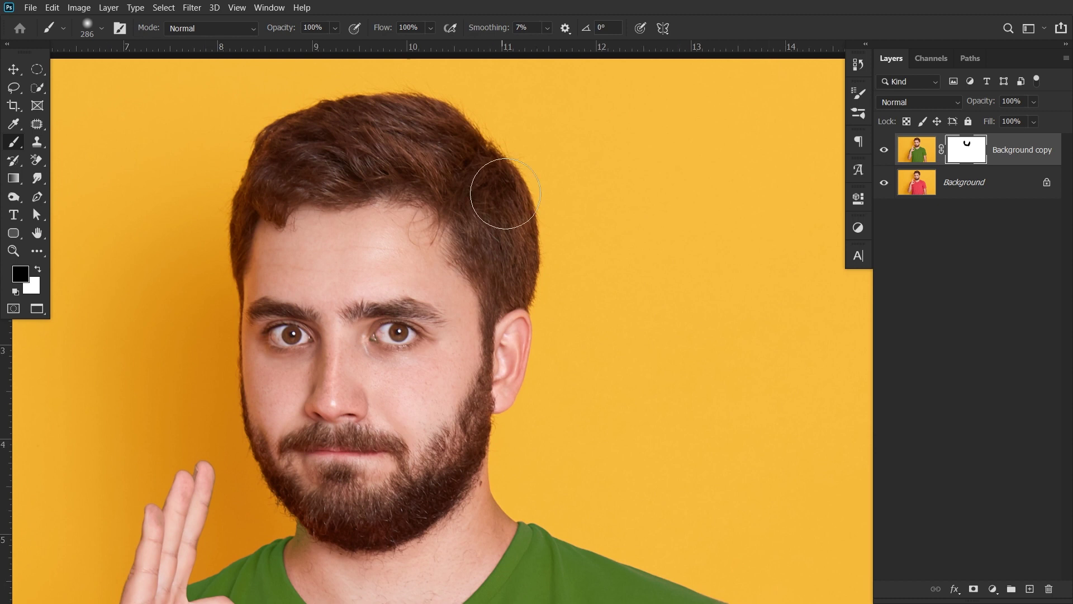
- Mask out the rest of the man's face, beard and hair with a black brush at size 286
mouse_move(468, 408)
left_mouse_down()
mouse_move(467, 438)
mouse_move(446, 431)
mouse_move(440, 498)
mouse_move(447, 511)
mouse_move(477, 507)
mouse_move(329, 521)
left_mouse_up()
left_click_drag(362, 473, 426, 169)
left_click_drag(263, 242, 398, 49)
left_click_drag(283, 348, 364, 185)
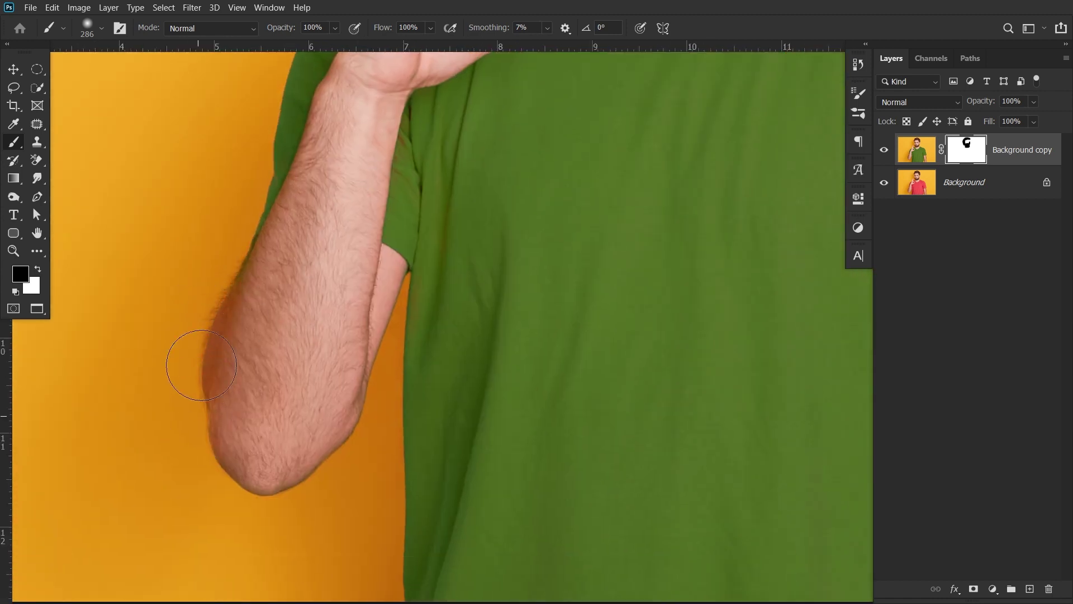
- Paint black on the mask across the lower shirt to reveal the original red, and undo the stroke
mouse_move(391, 363)
left_mouse_down()
mouse_move(744, 335)
mouse_move(675, 404)
left_mouse_up()
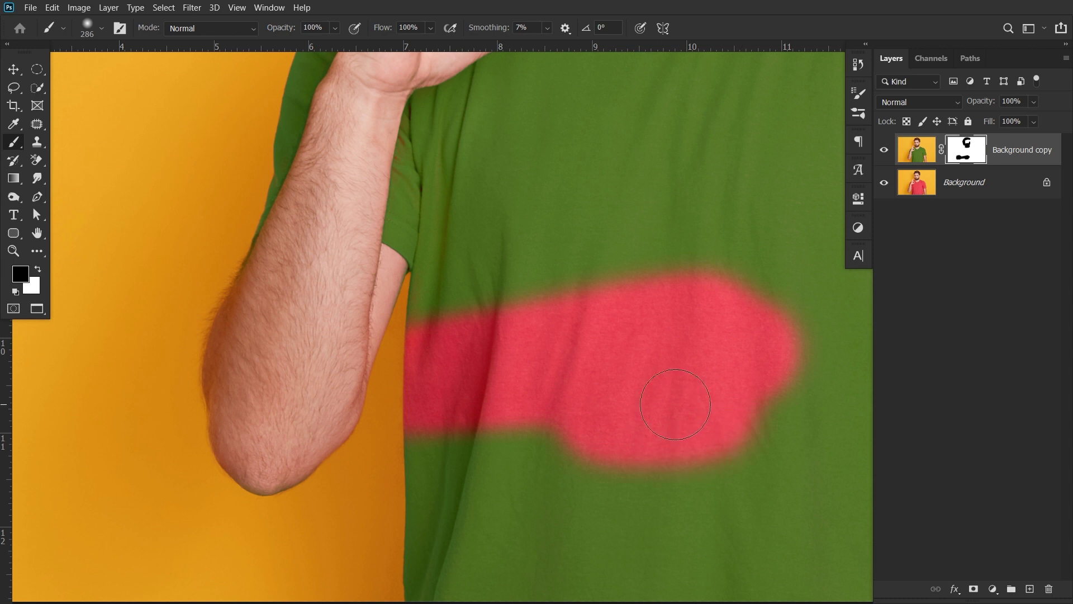
scroll(406, 345, "down", 4)
scroll(472, 340, "up", 2)
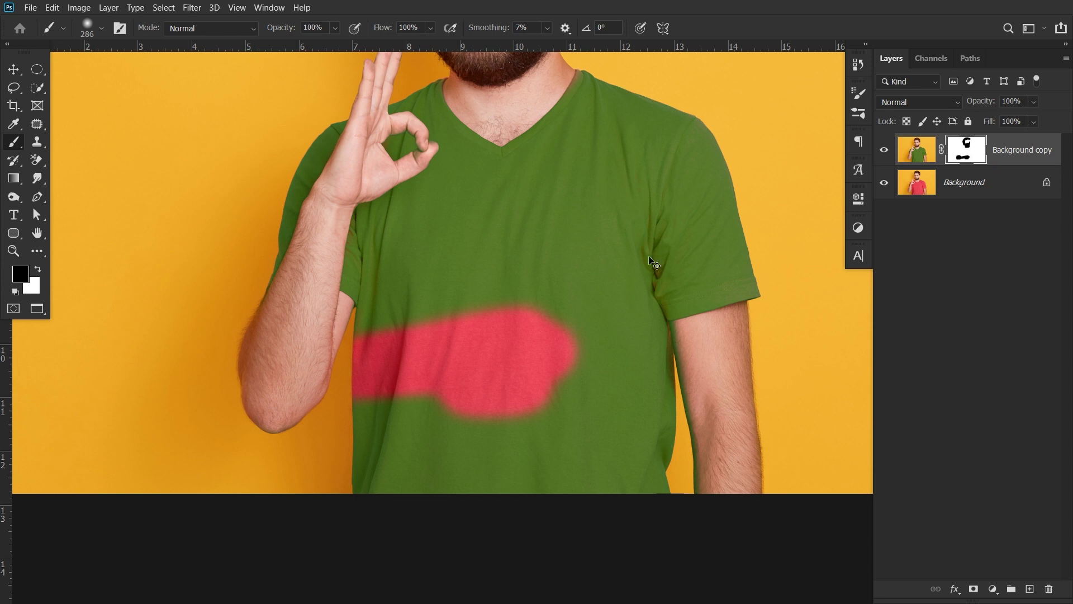
key("ctrl+z")
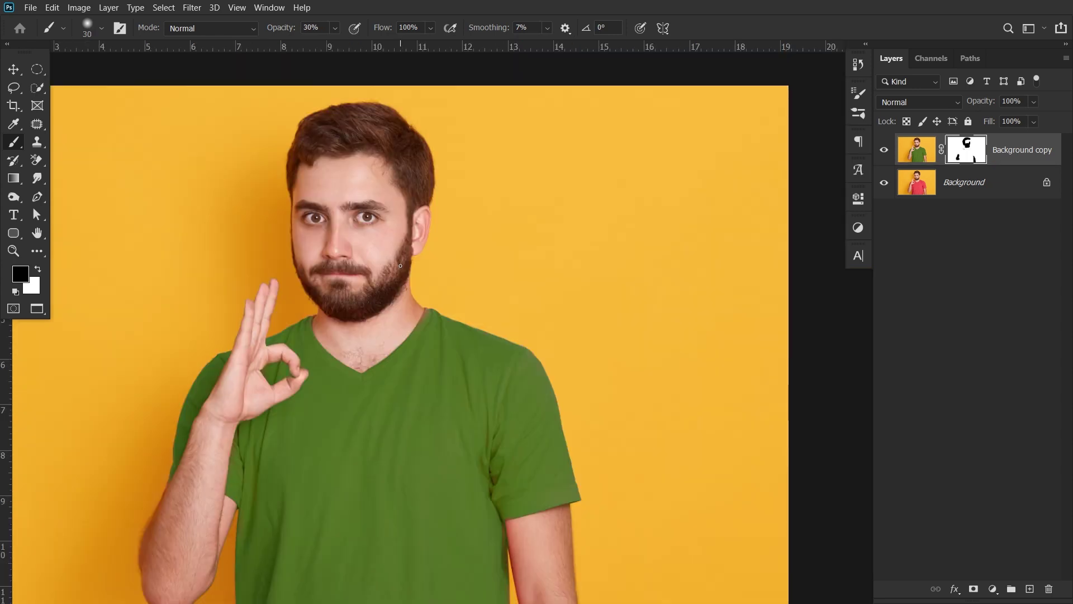